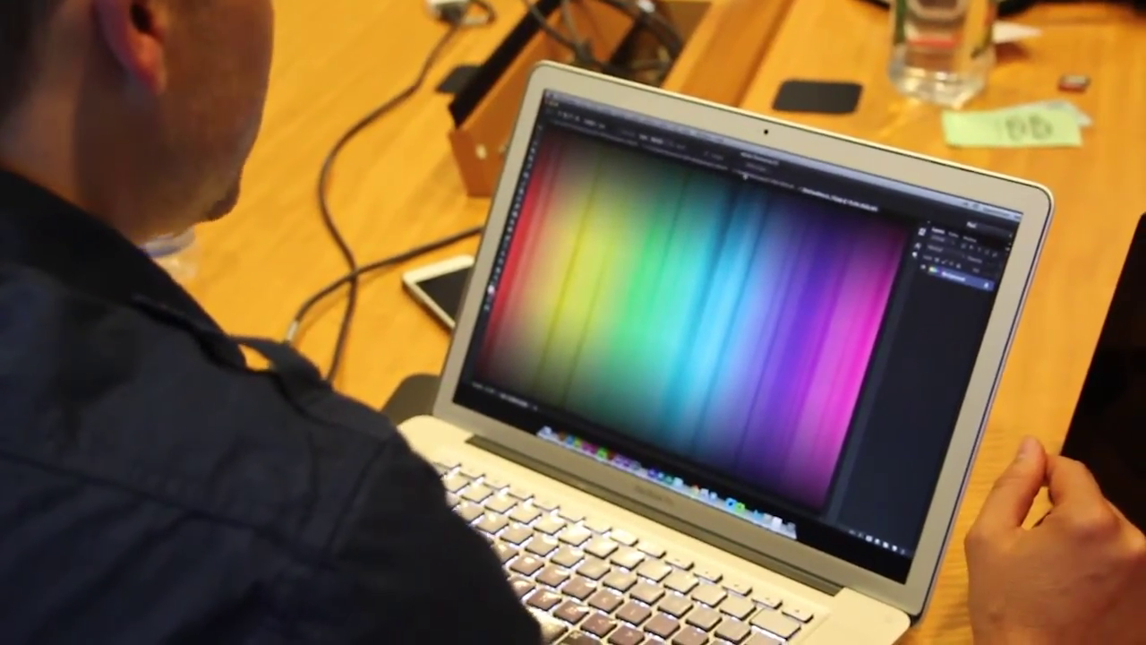
Switch to the 08_1AdaptiveWA fisheye street photo document
key("ctrl+Tab")
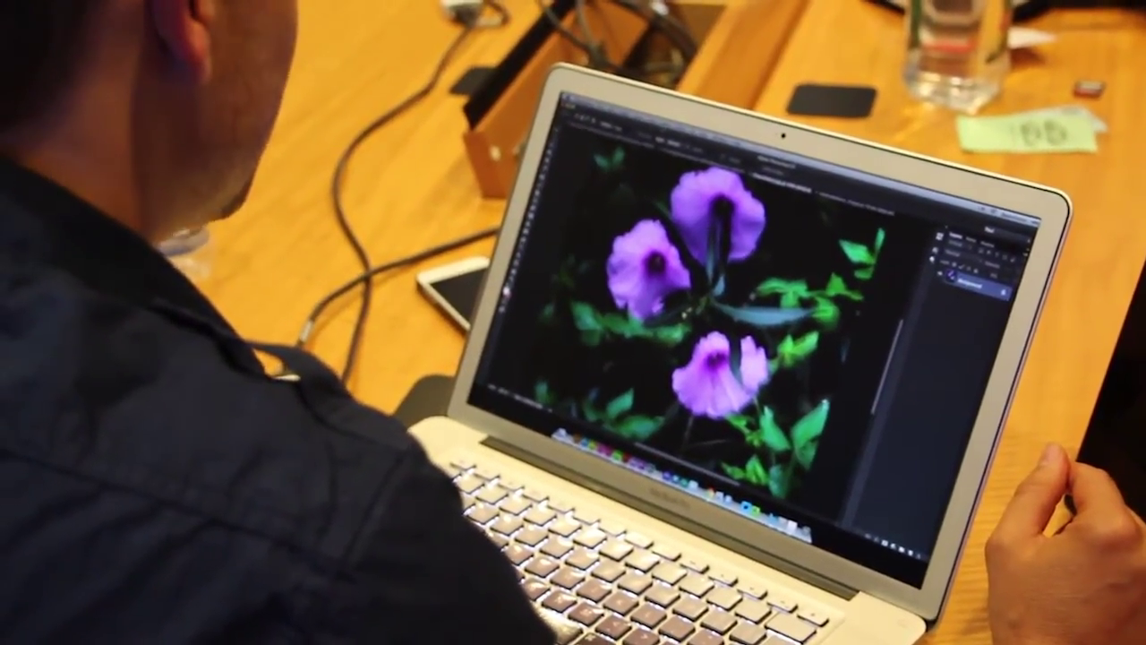
left_click(672, 125)
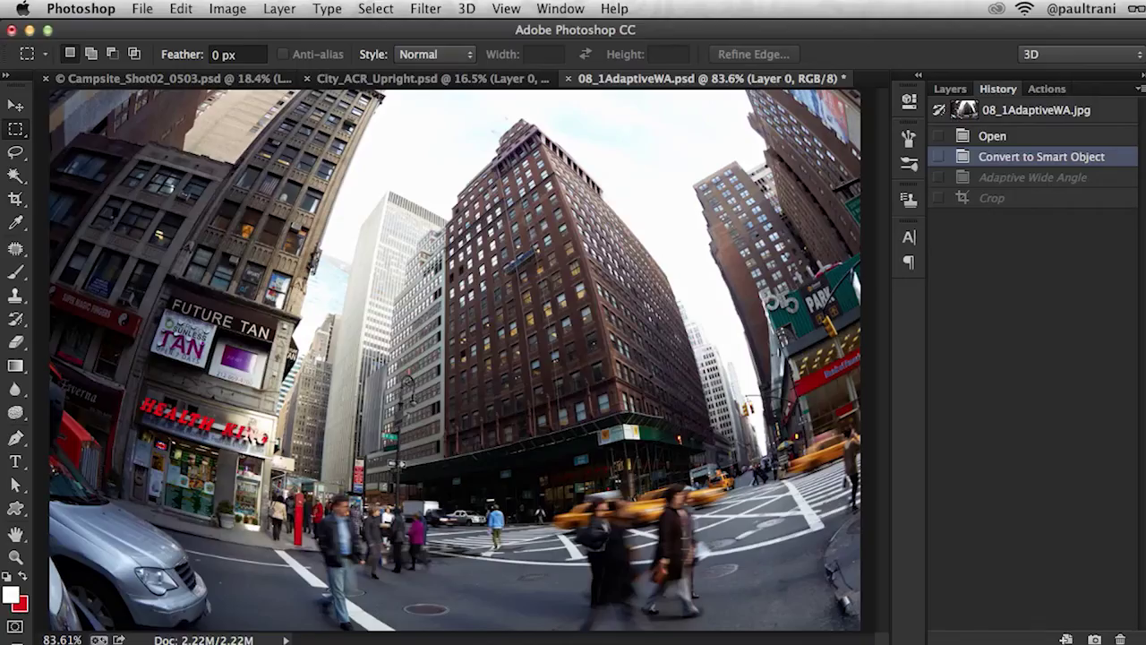
Open Adaptive Wide Angle and constrain the left and brick building edges to run straight
left_click(424, 9)
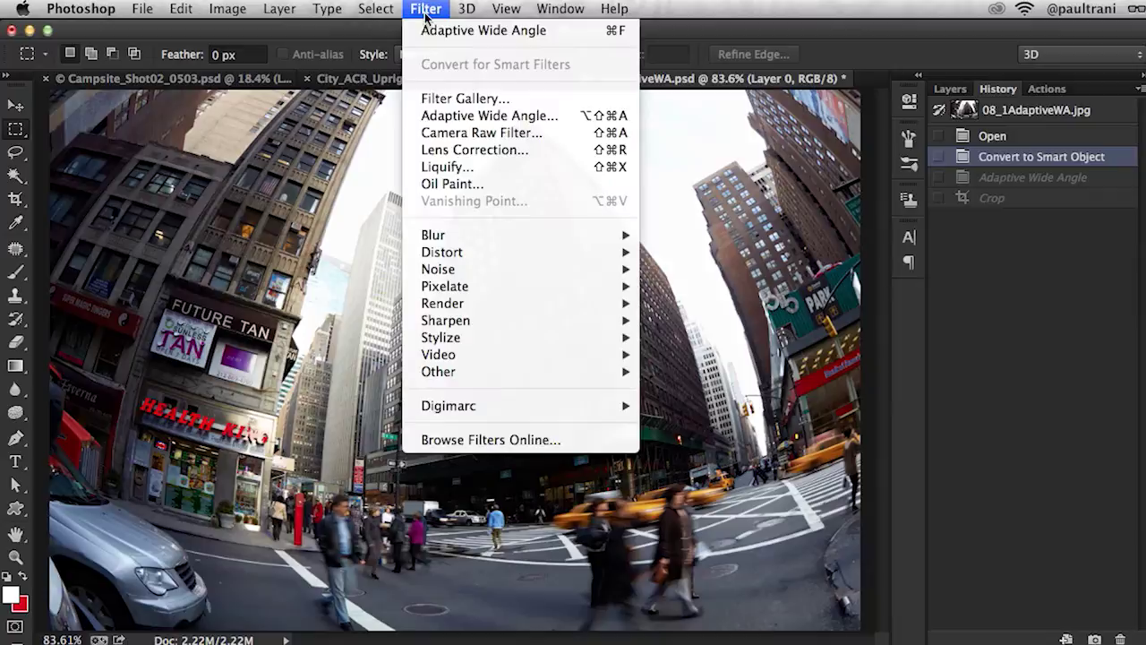
left_click(425, 121)
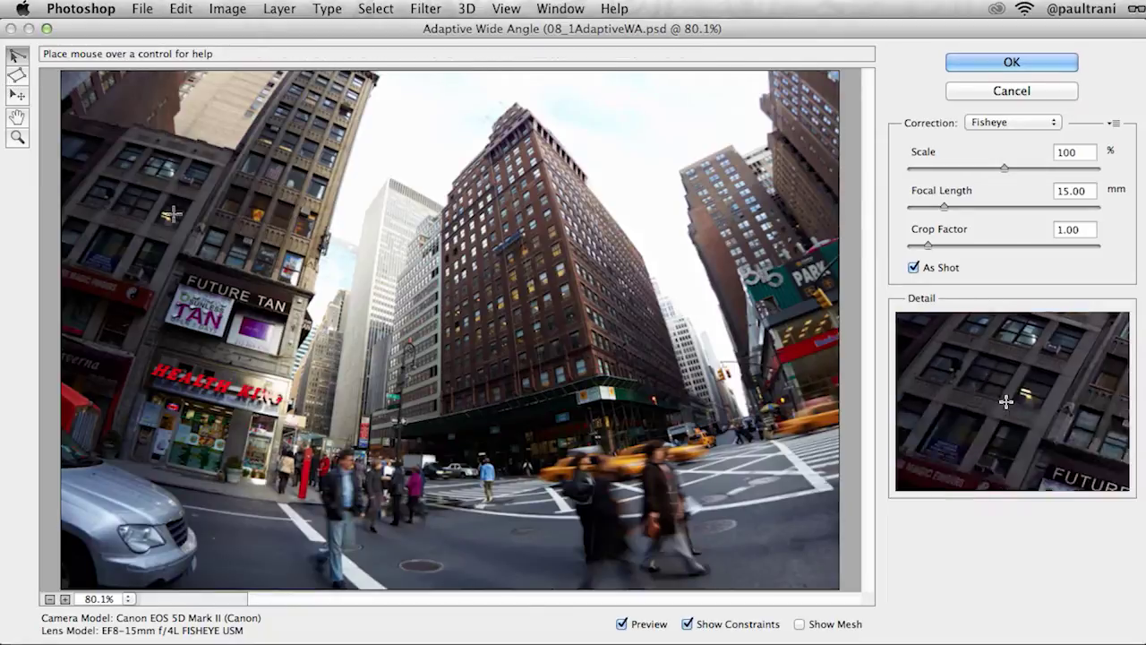
left_click(371, 83)
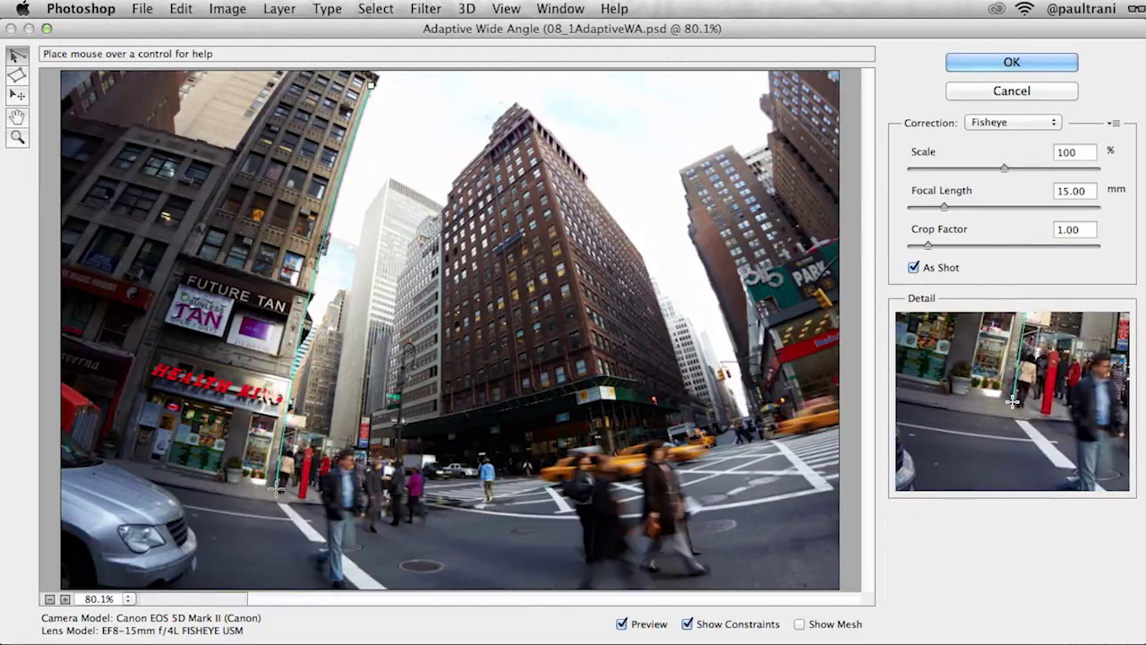
left_click(274, 491)
left_click(516, 117)
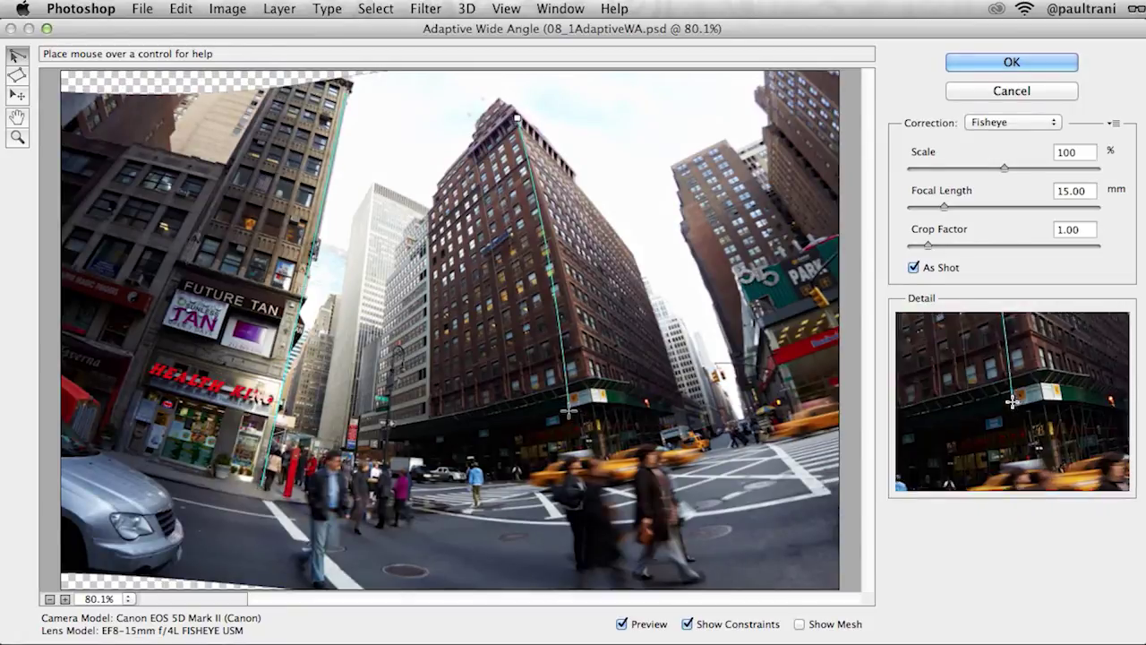
left_click(607, 455)
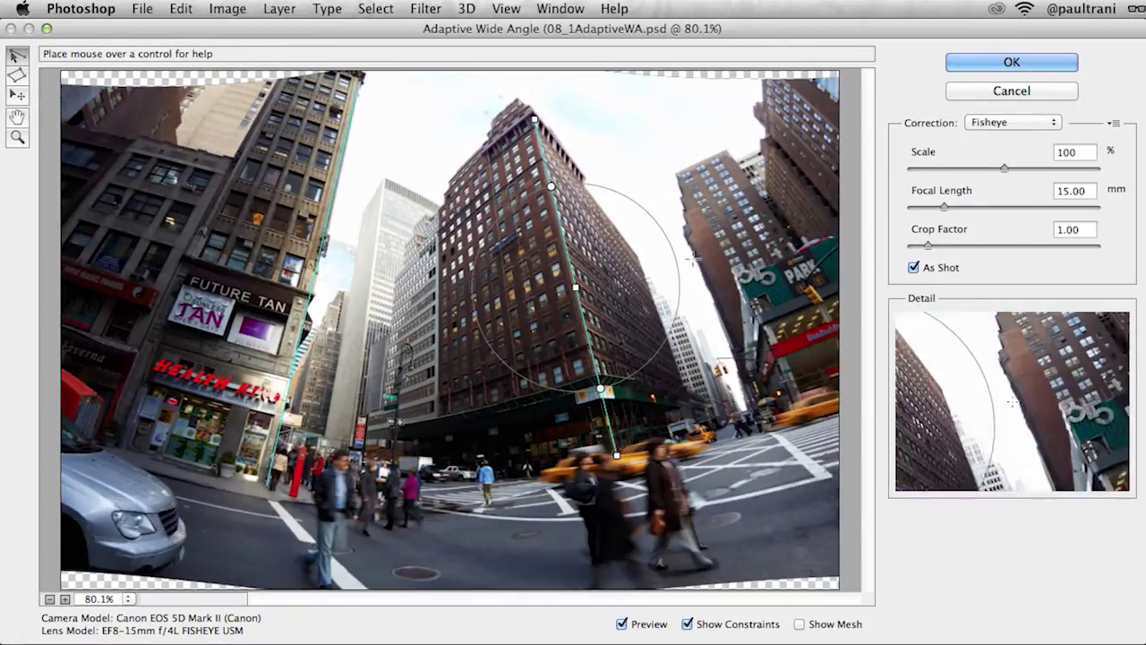
Add constraints straightening the right building edge, the curved crosswalk and the street edge
left_click(673, 182)
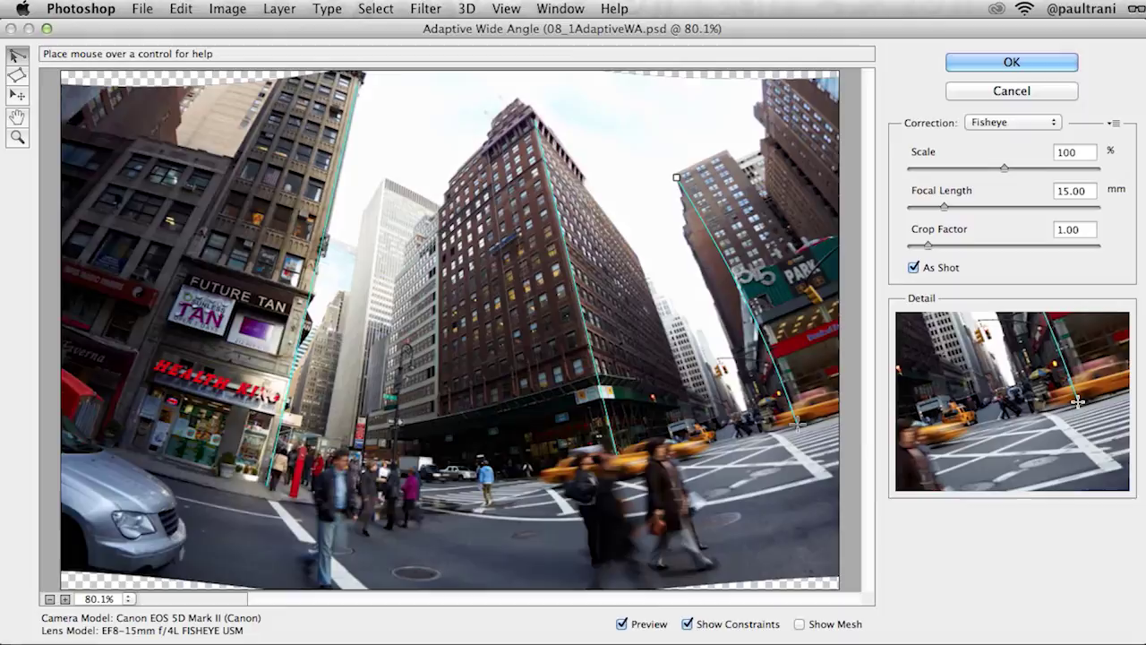
left_click(790, 416)
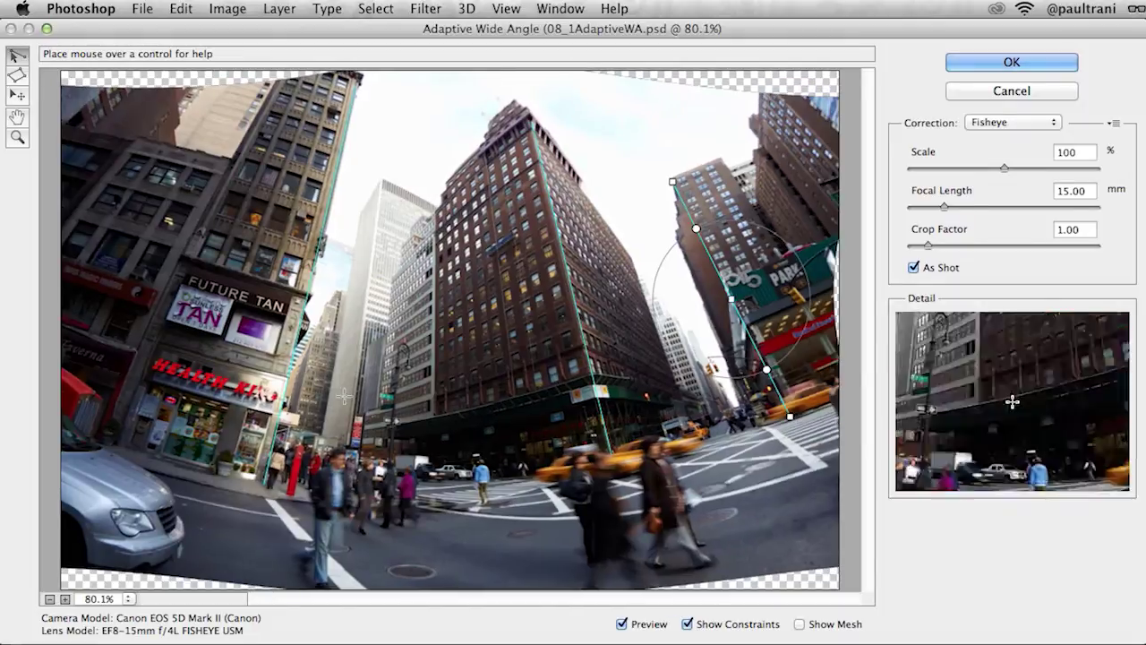
left_click(419, 506)
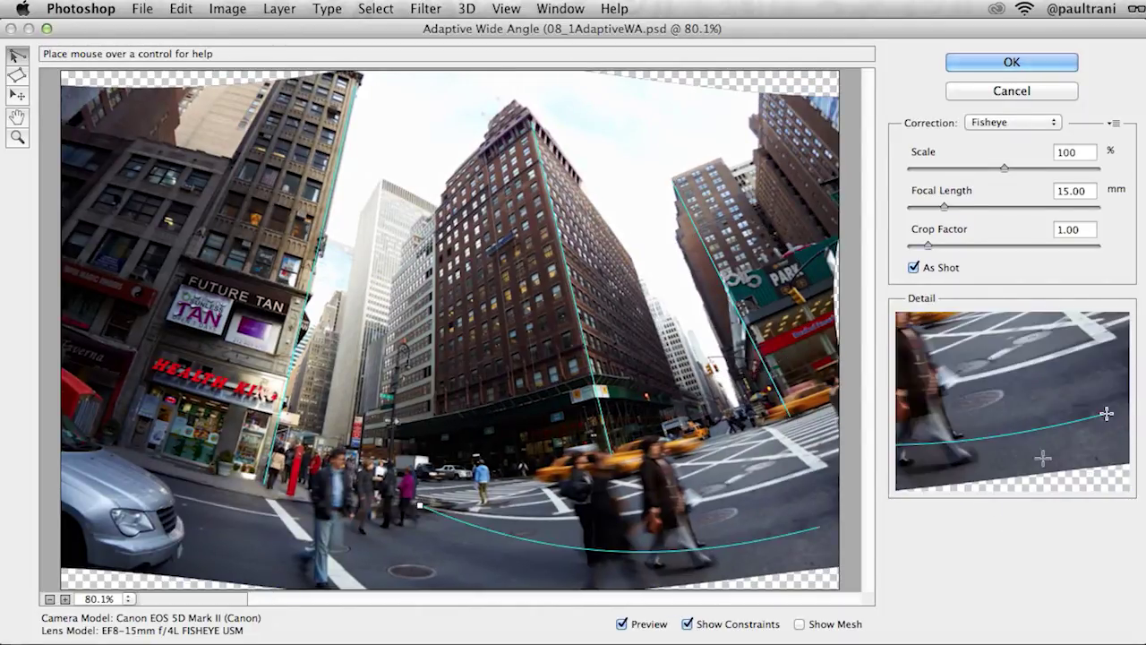
left_click(824, 486)
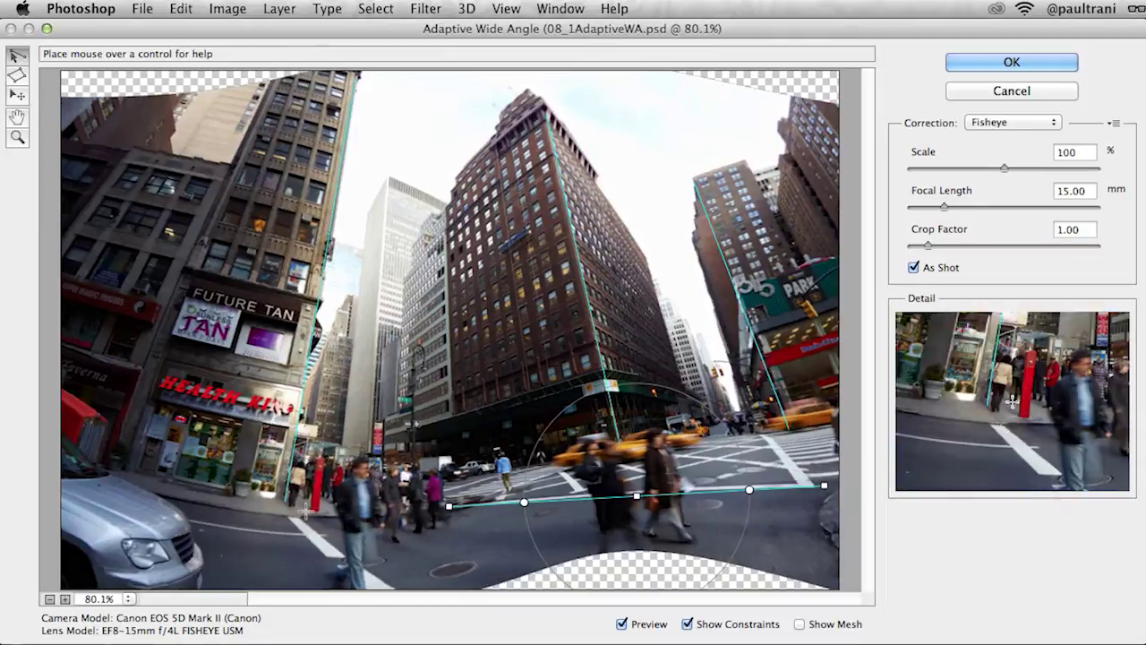
left_click(410, 509)
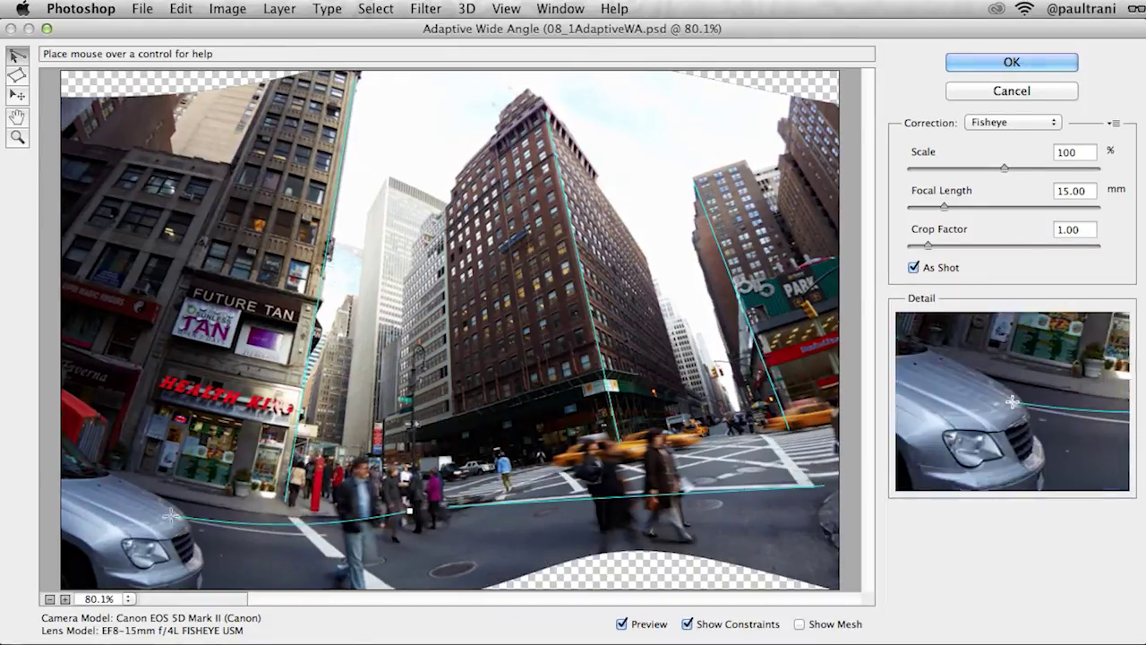
left_click(157, 492)
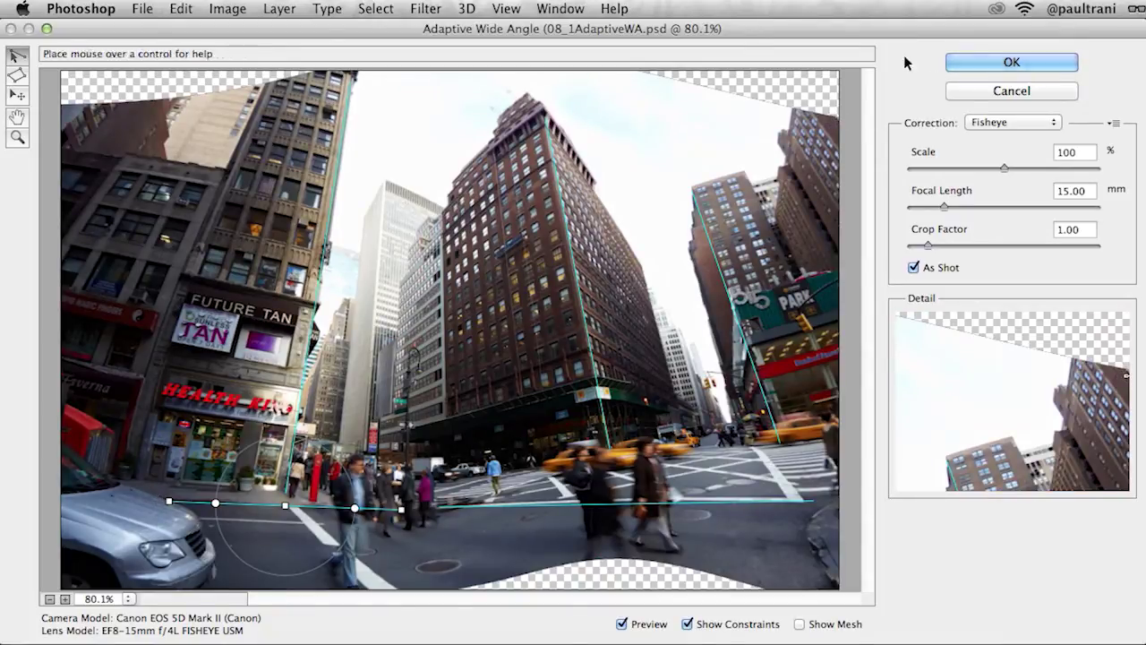
Hide constraints, view the corrected street at 100%, and toggle the warp mesh on and off
left_click(687, 627)
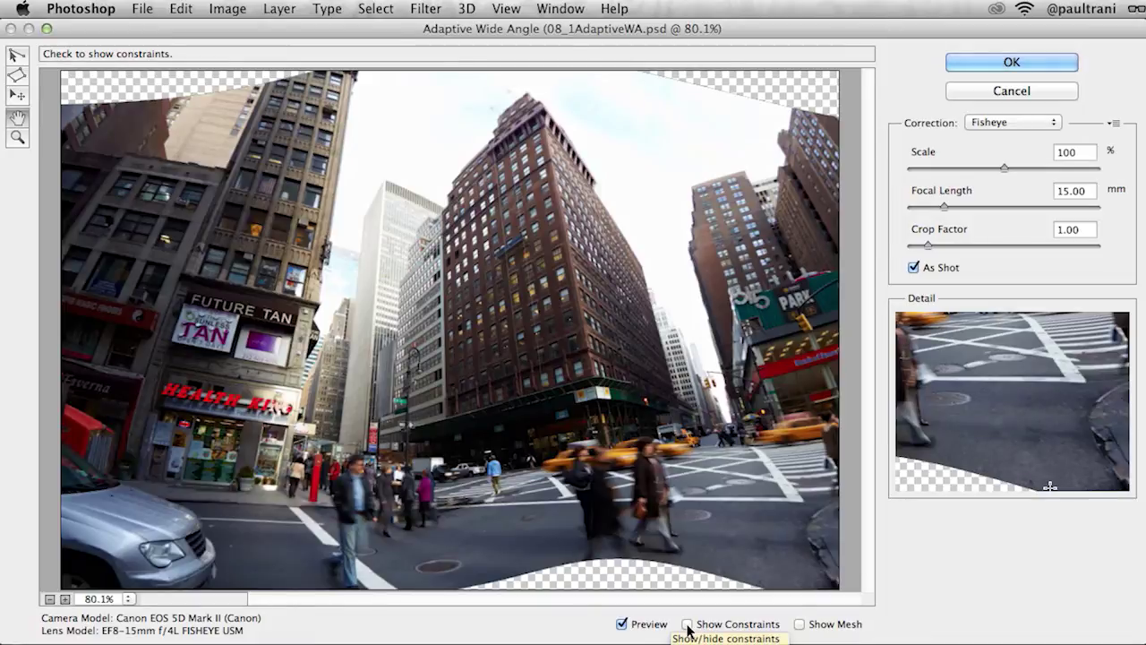
key("super+plus")
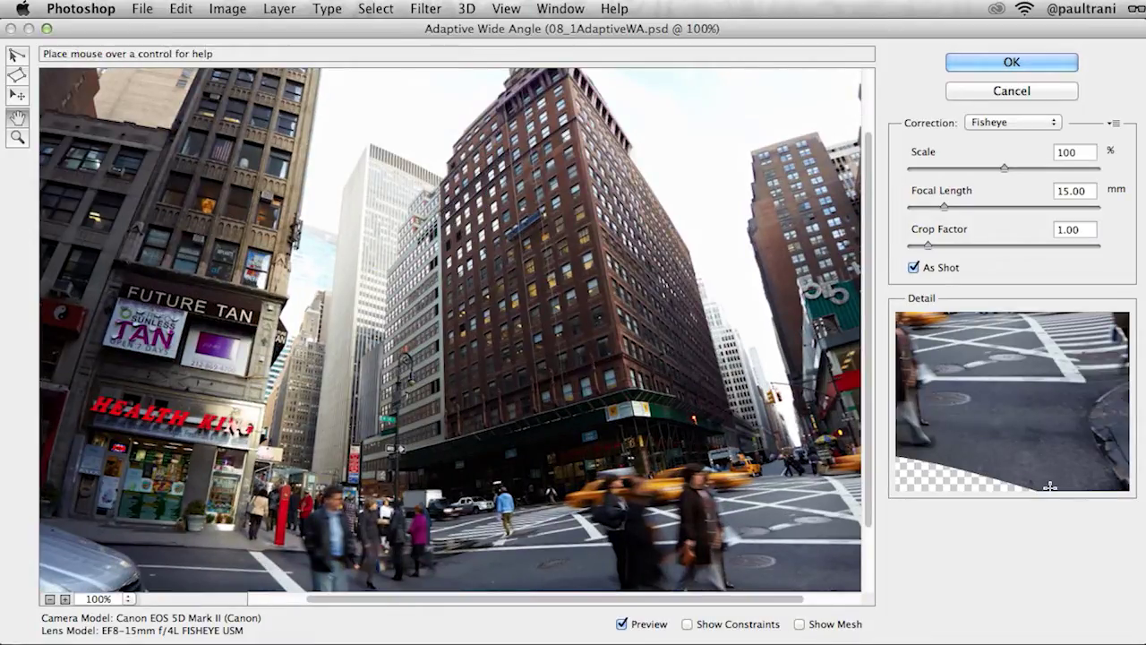
left_click(799, 624)
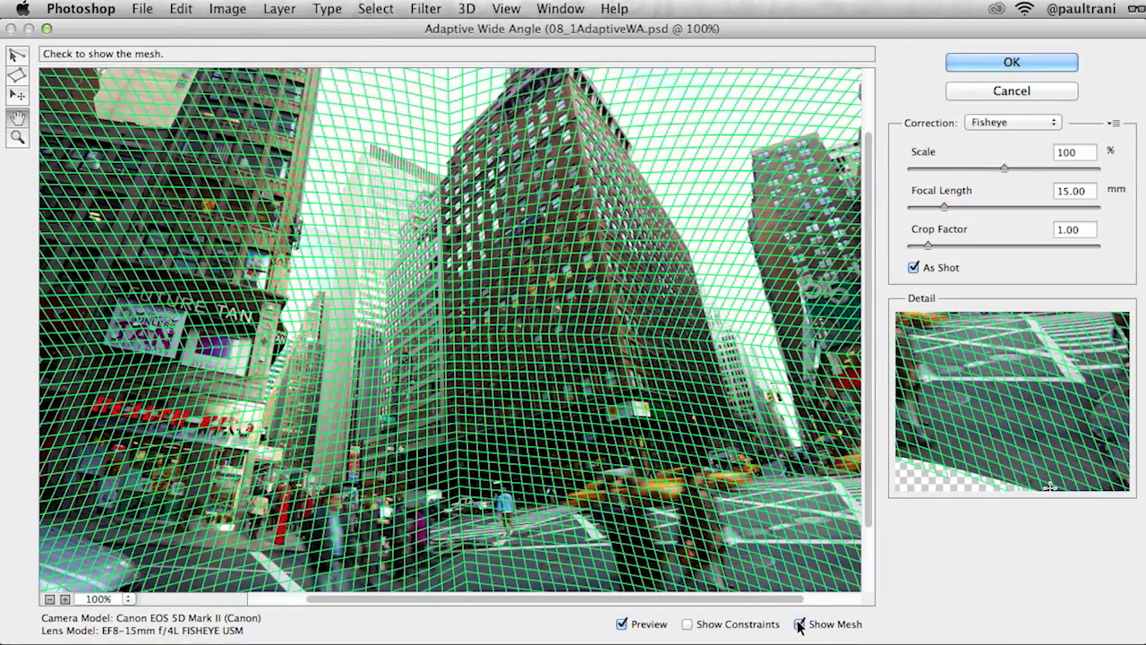
left_click(800, 624)
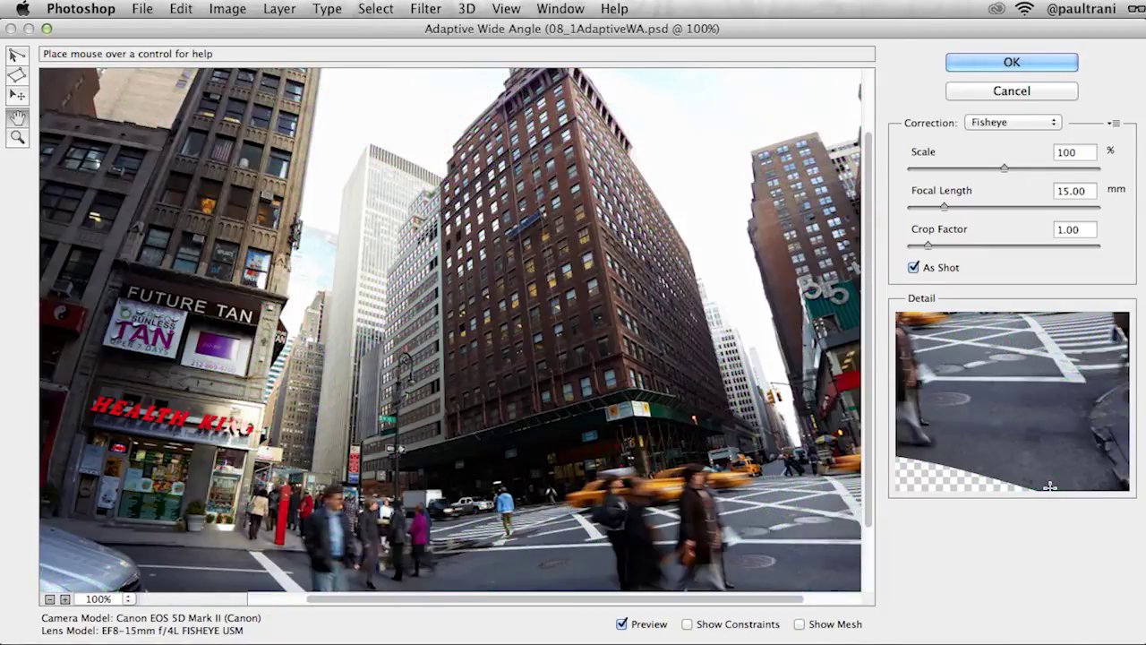
key("alt")
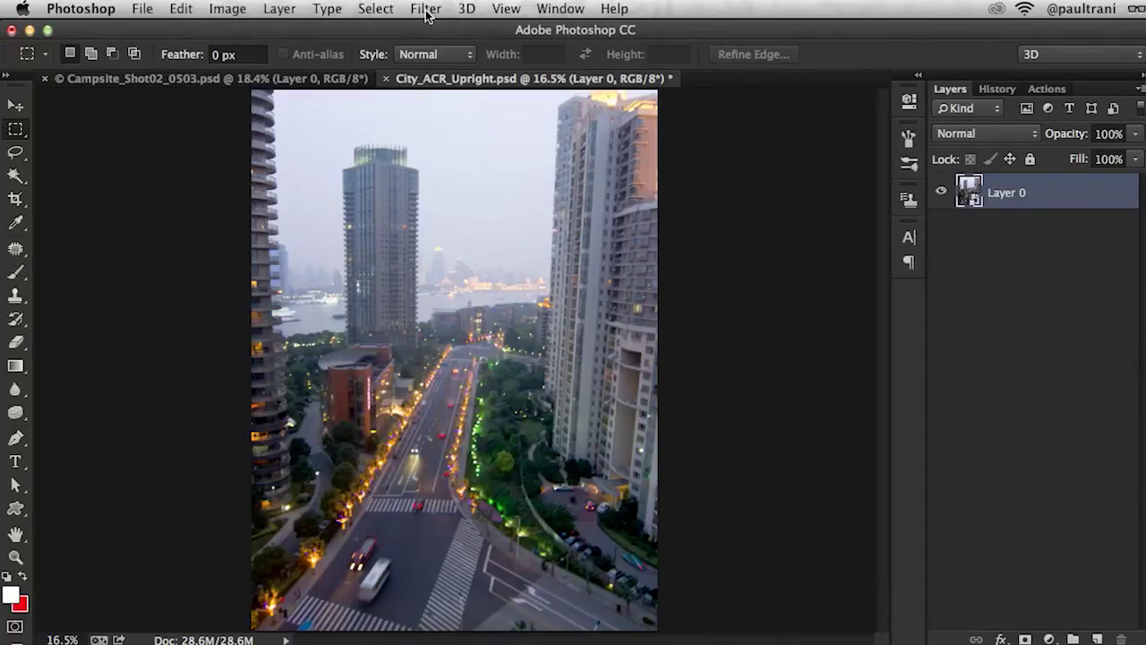
In Camera Raw's manual lens corrections, apply Vertical Upright with Vertical +2 and Scale 102
left_click(427, 13)
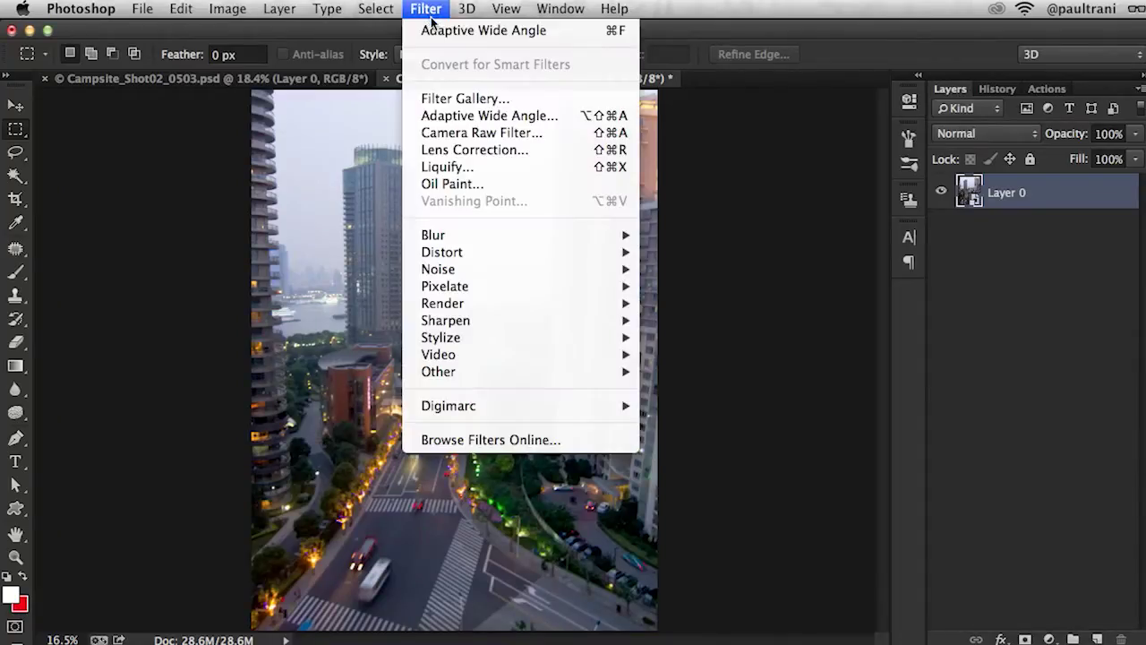
left_click(550, 136)
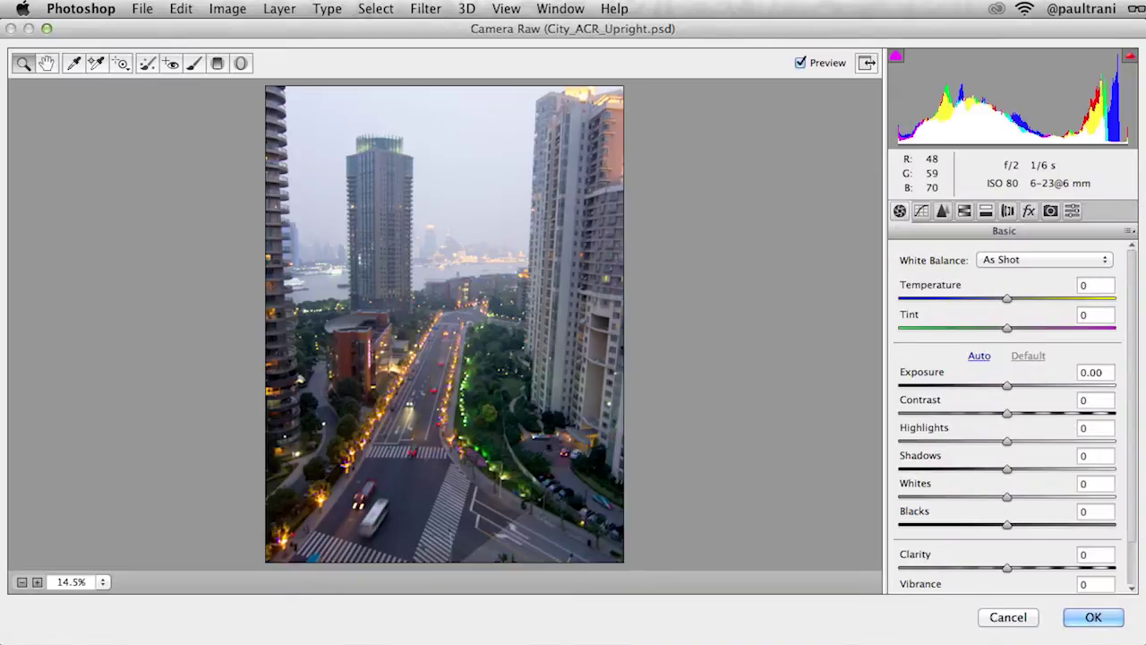
left_click(1007, 215)
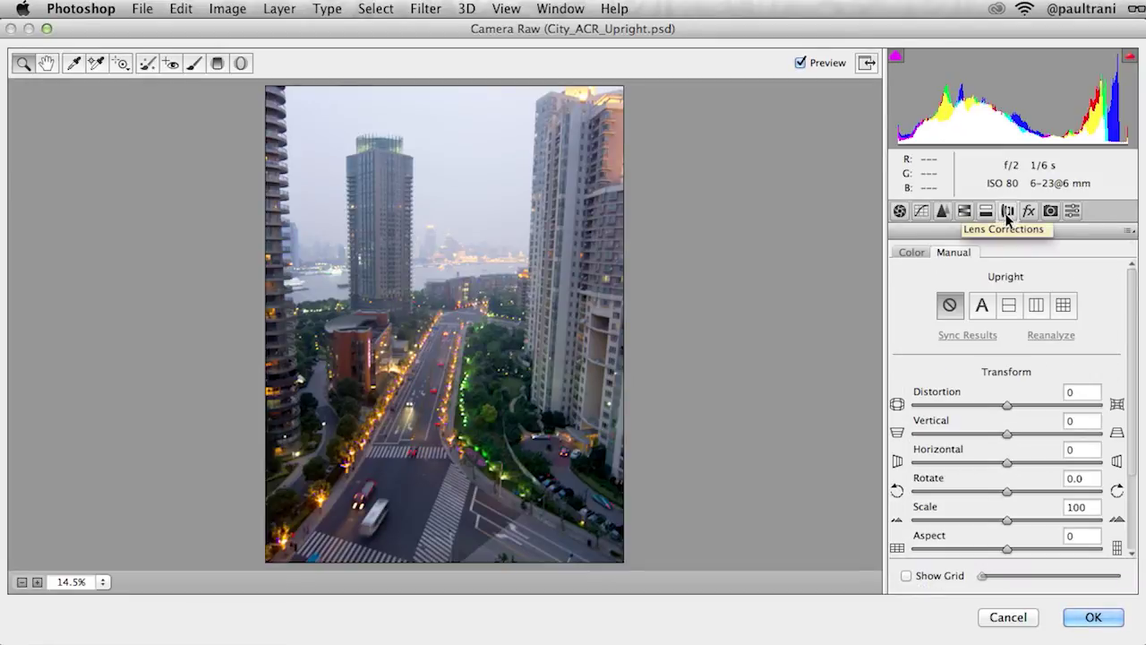
left_click(1037, 307)
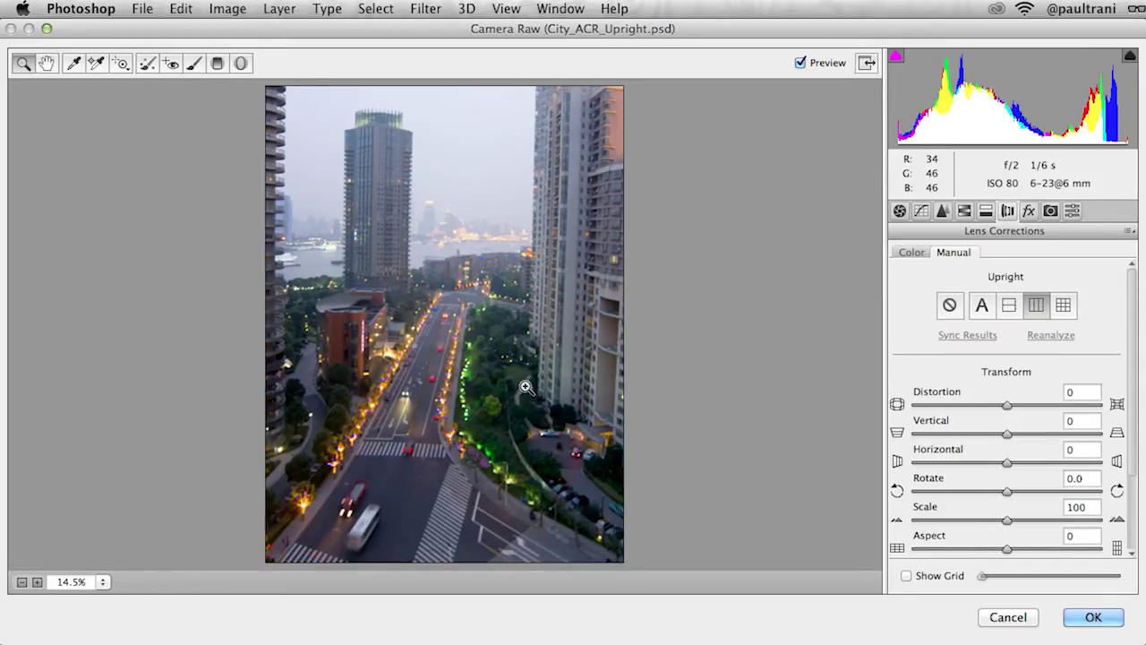
left_click(1010, 308)
left_click(1039, 307)
left_click_drag(1010, 437, 1013, 438)
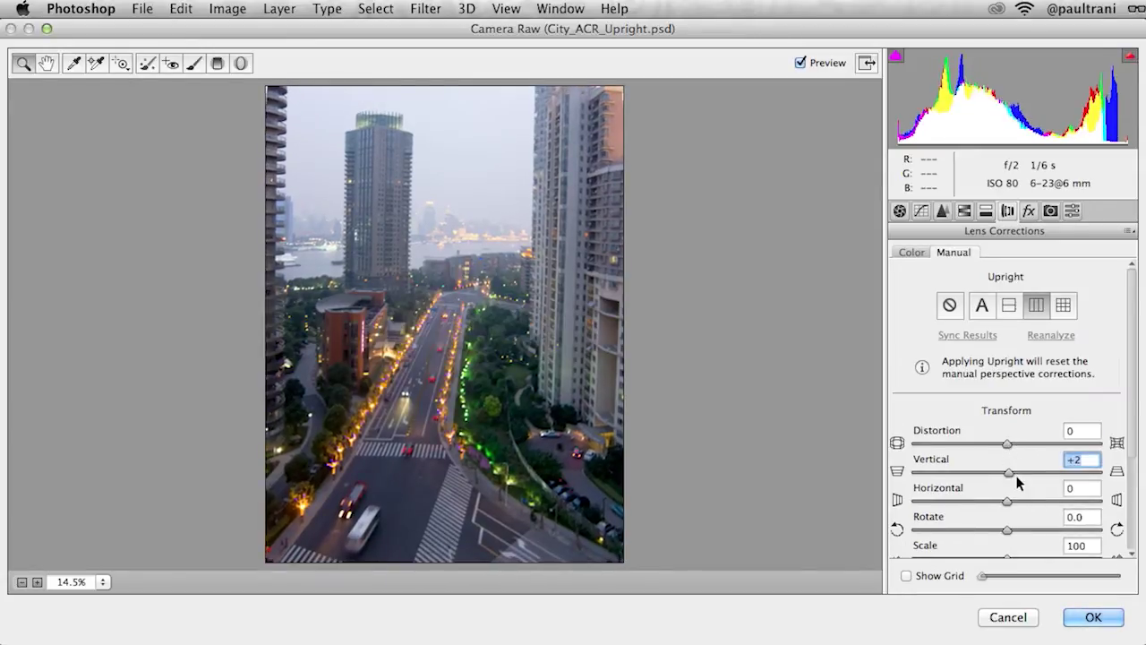
scroll(1015, 484, "down", 2)
left_click_drag(1009, 488, 1010, 490)
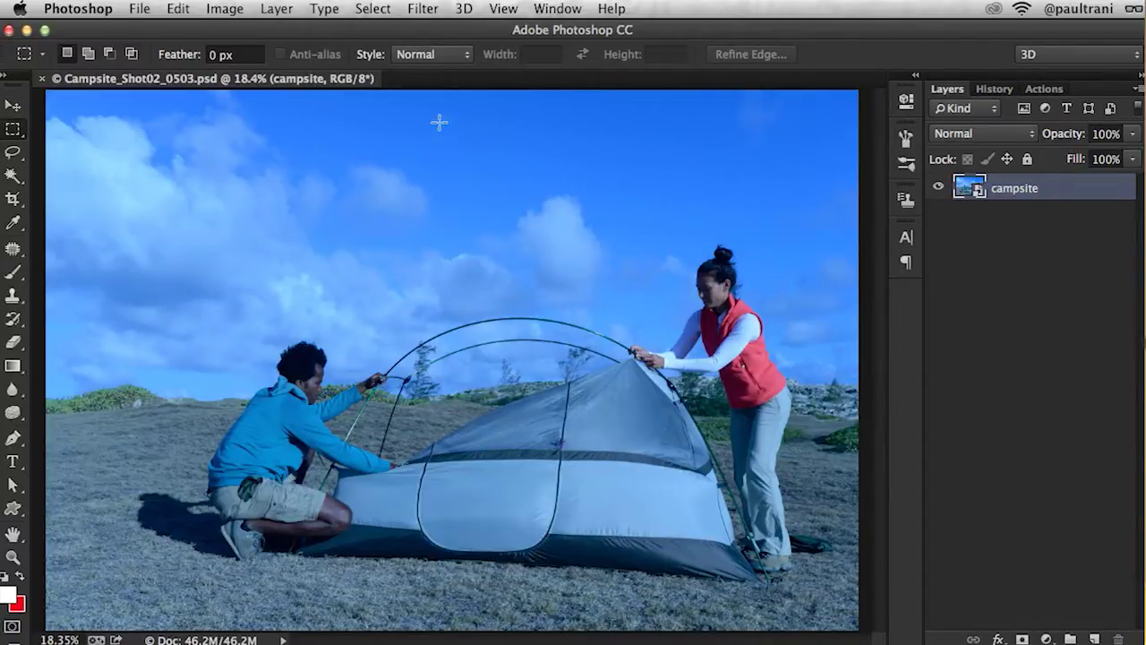
Add a Camera Raw graduated filter from horizon to top with Temperature +64 and apply it
left_click(426, 9)
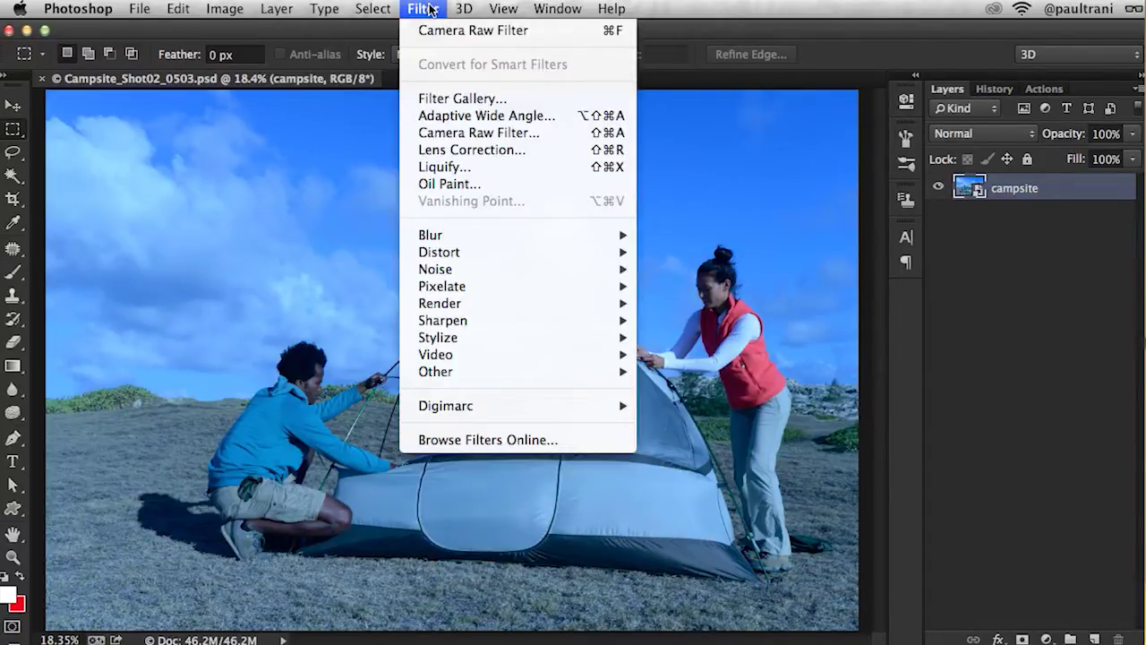
left_click(417, 132)
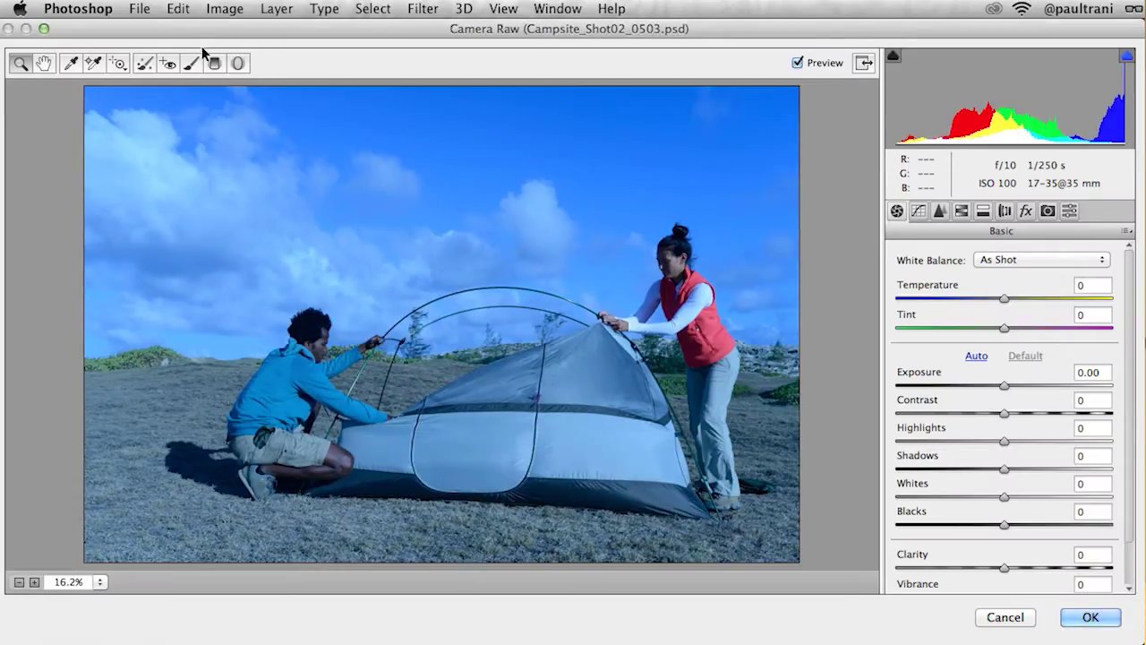
left_click(214, 64)
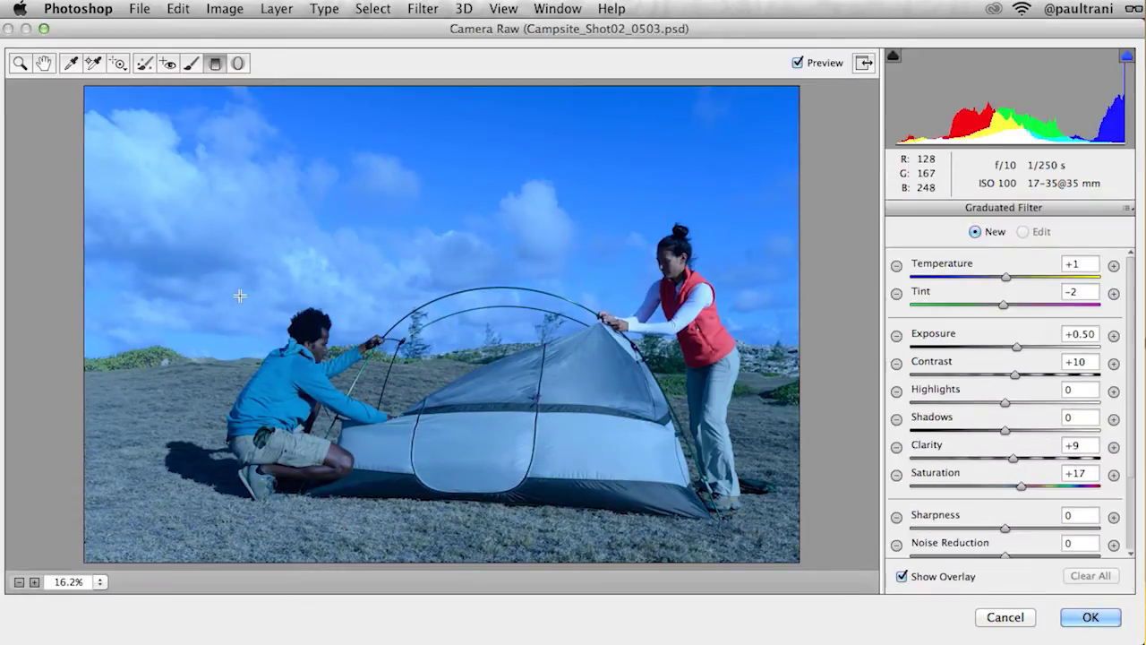
left_click_drag(244, 337, 257, 78)
left_click_drag(1030, 279, 1066, 280)
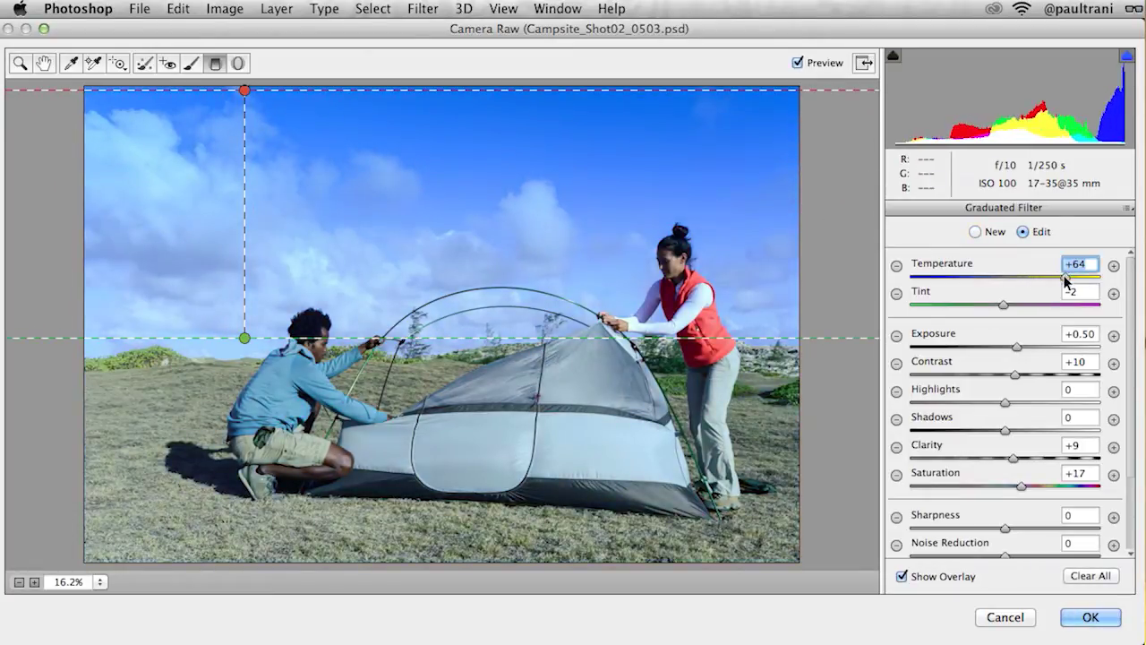
left_click(1088, 618)
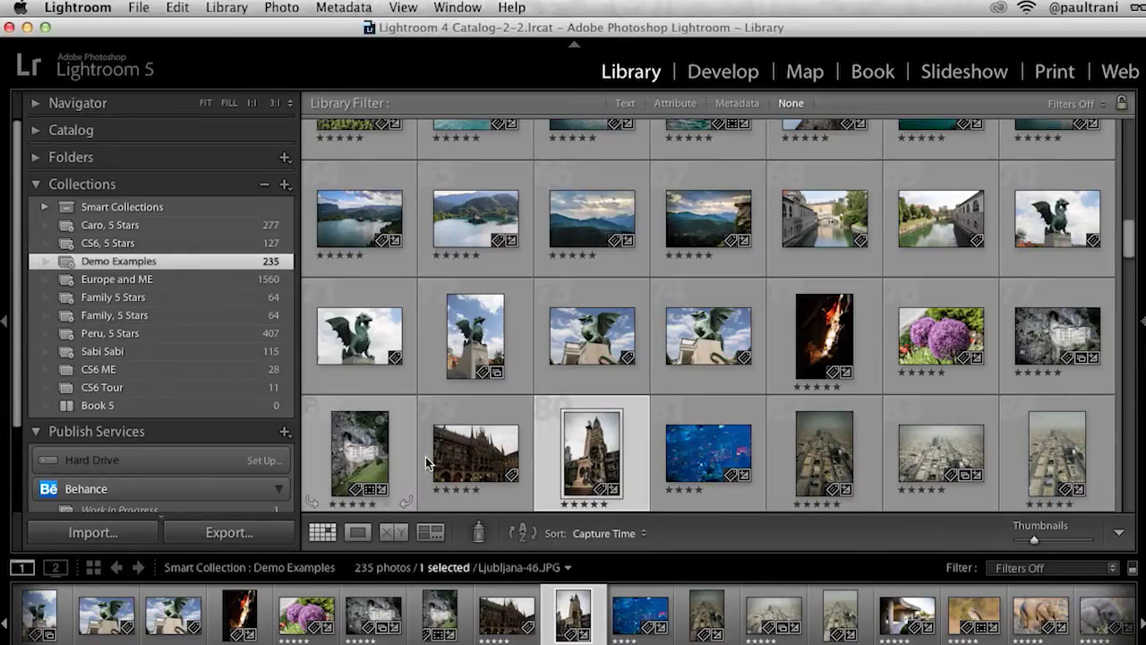
Open the Munich town hall photo in Develop, apply Auto tone and warm the white balance
double_click(453, 459)
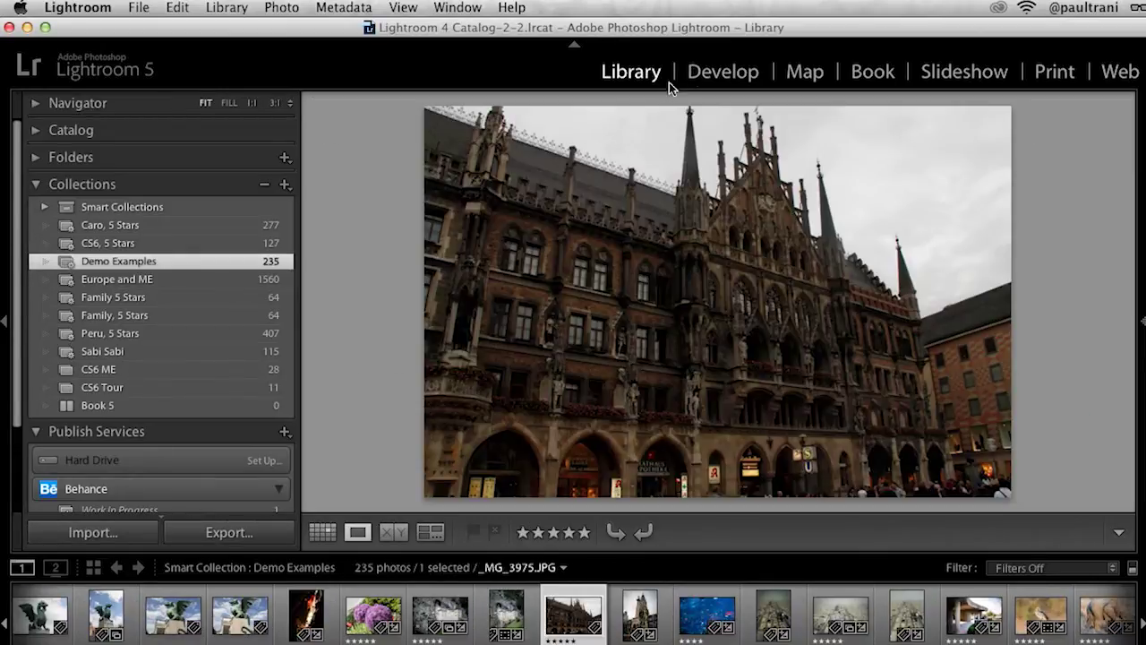
left_click(721, 72)
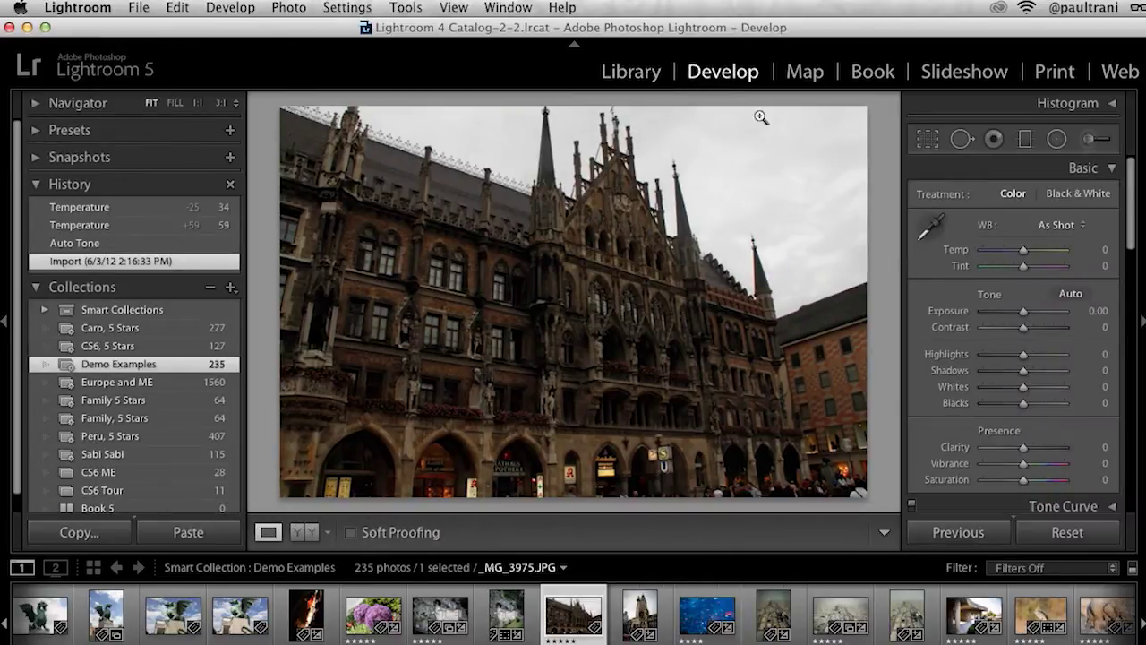
left_click(1070, 295)
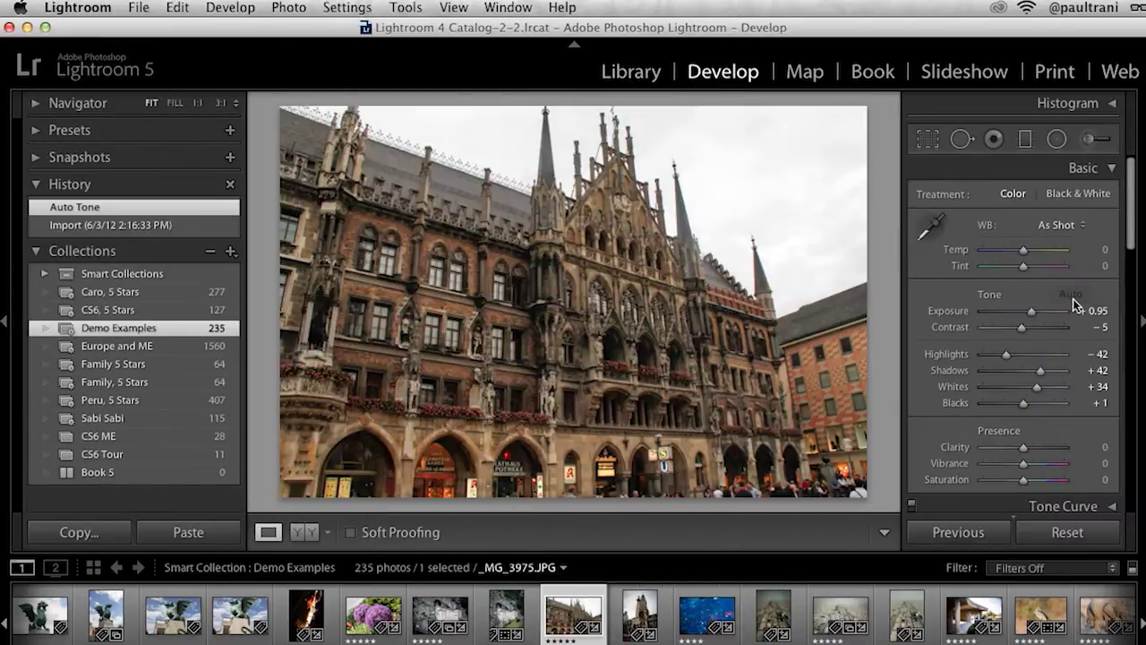
left_click(1032, 248)
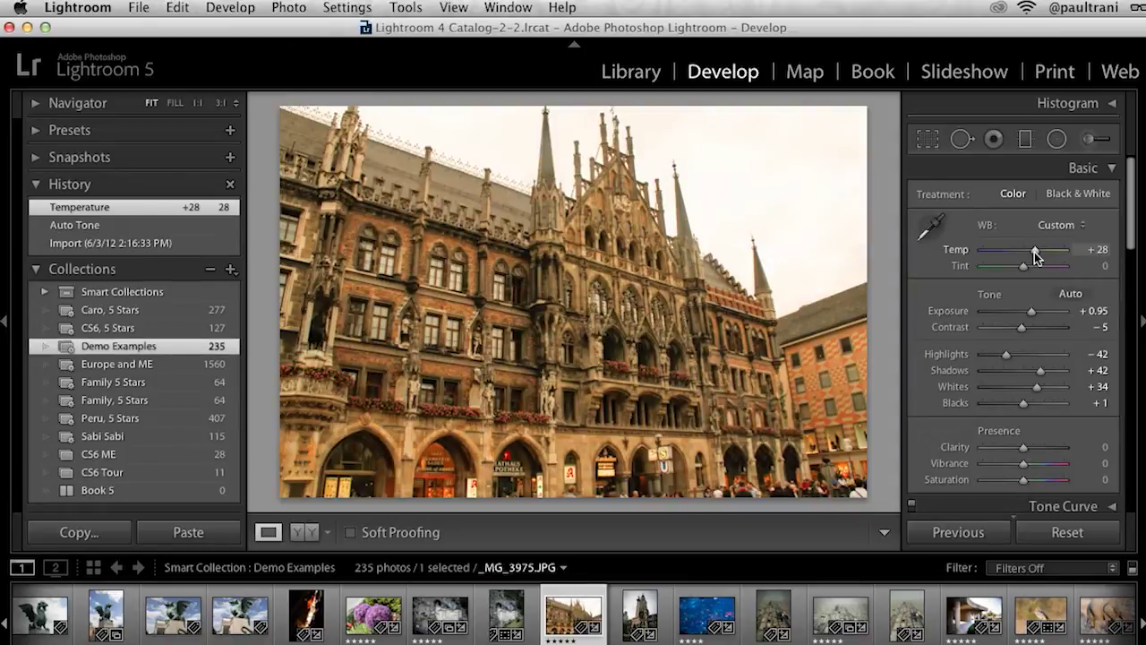
Set sharpening Amount to 39 and post-crop vignette Amount to -59
scroll(1004, 332, "down", 10)
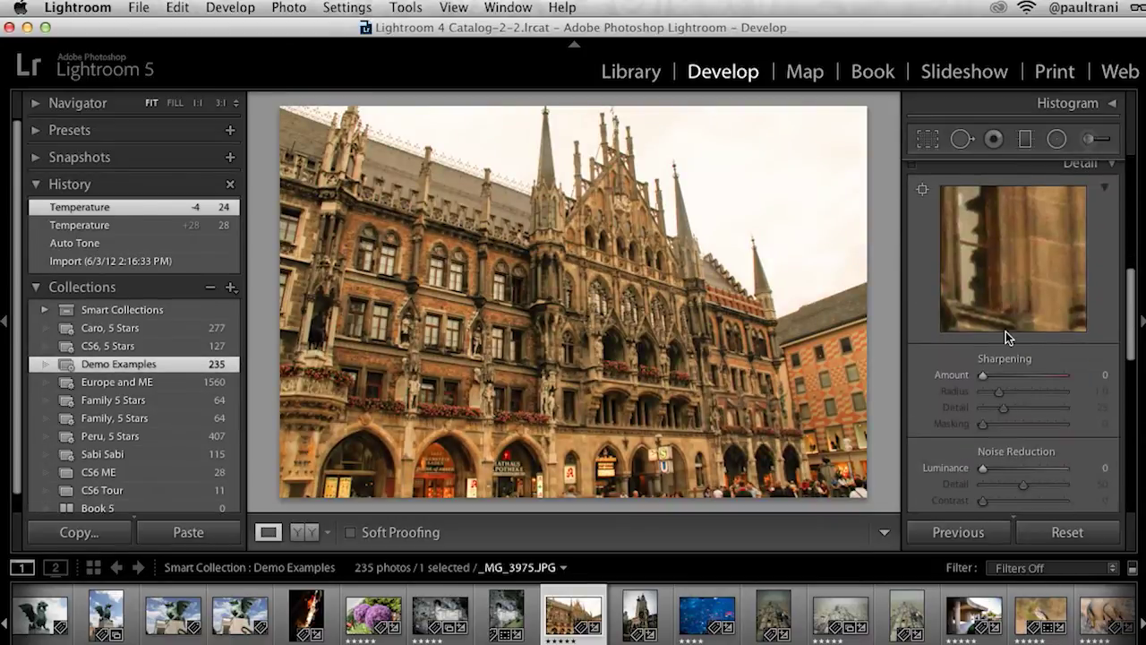
left_click(1002, 316)
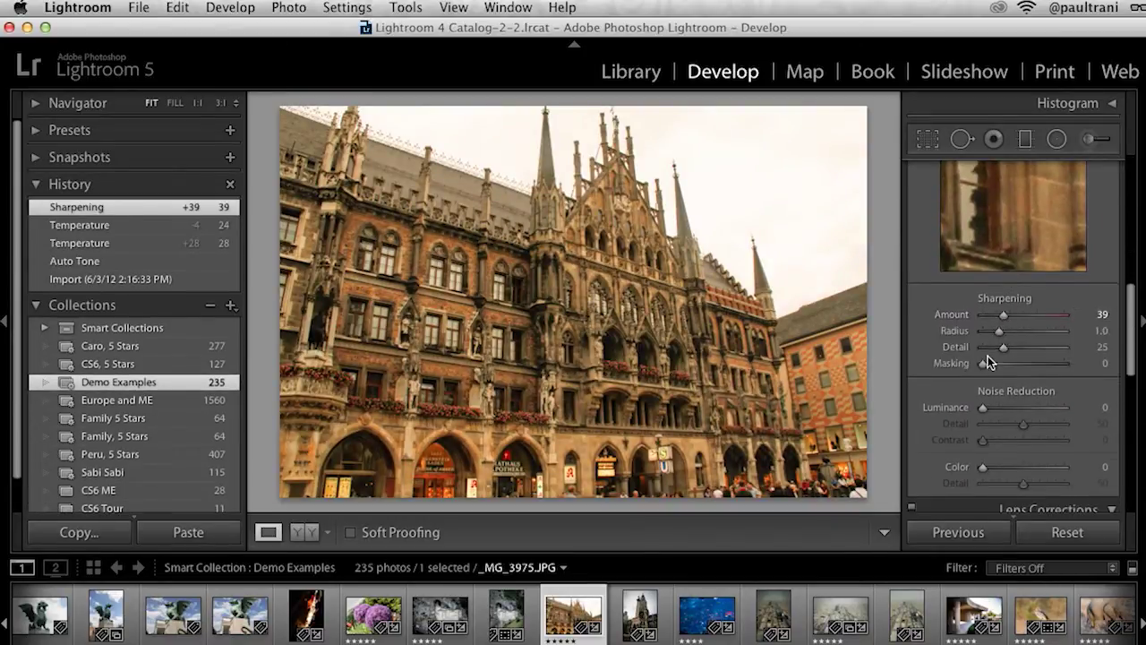
scroll(988, 356, "down", 5)
scroll(993, 355, "down", 1)
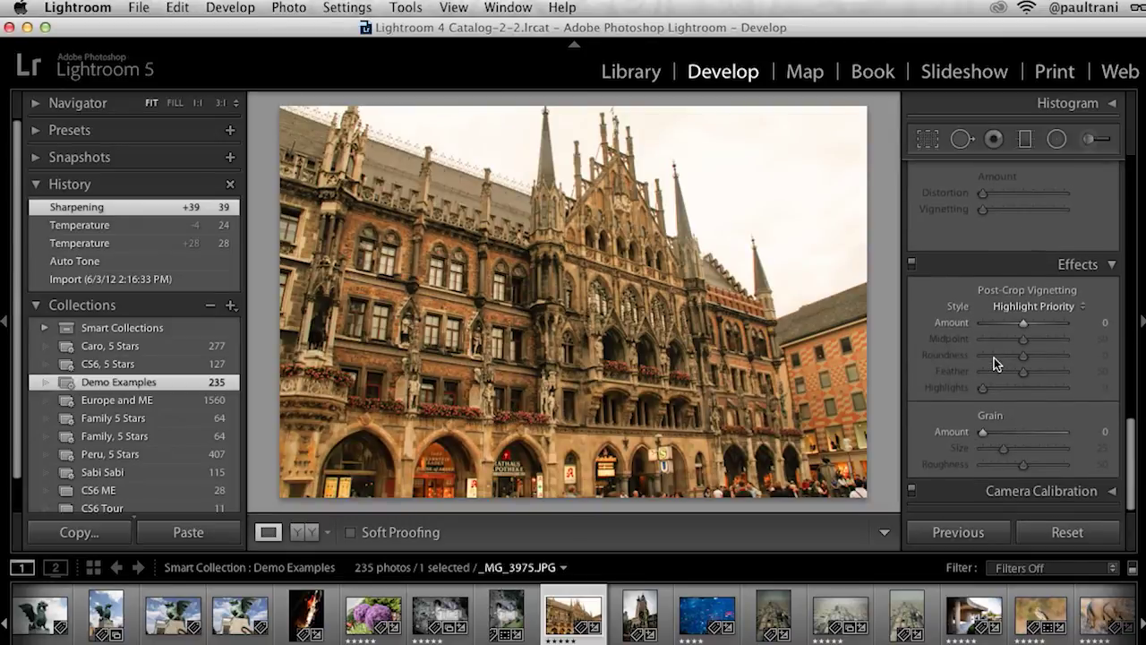
left_click(996, 323)
left_click_drag(996, 323, 1000, 324)
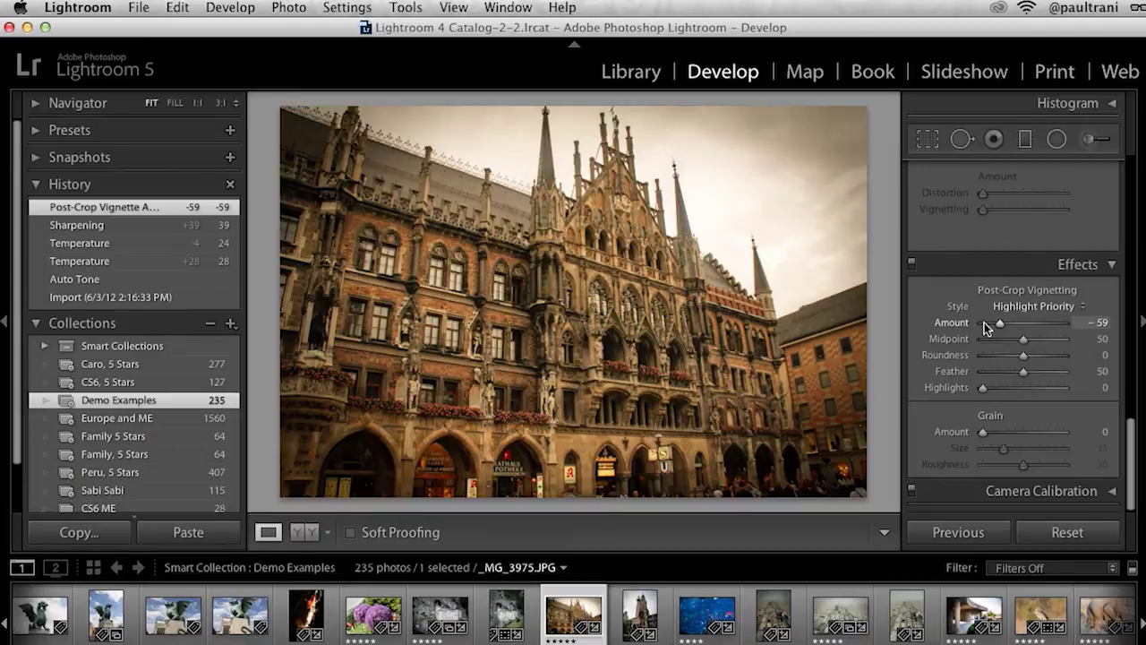
key("alt")
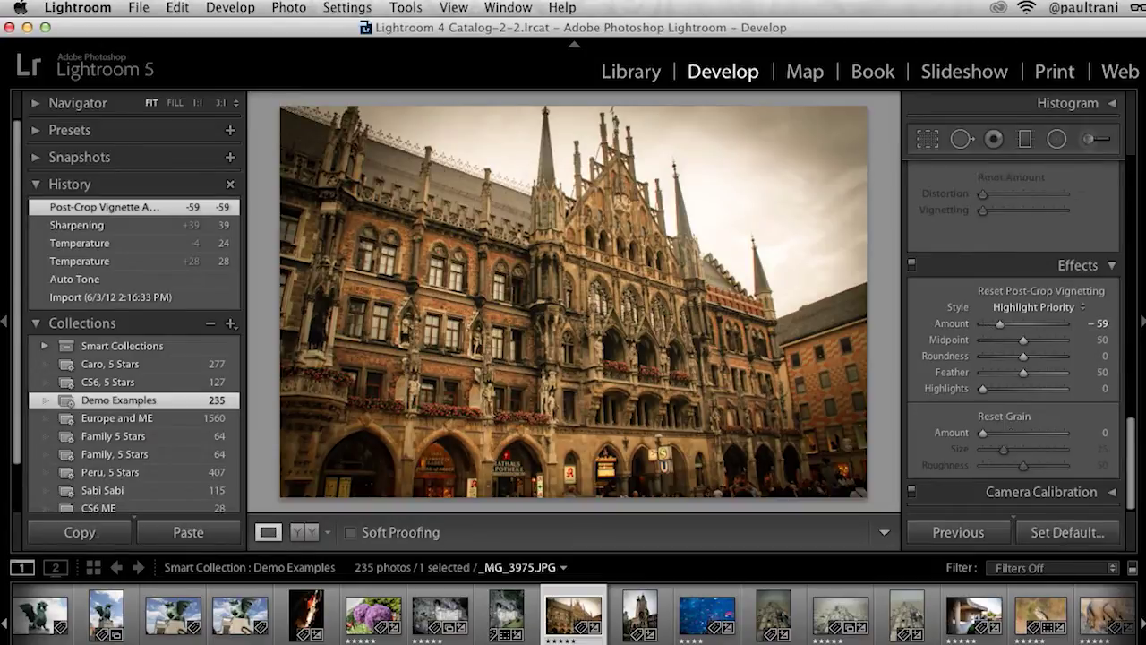
Return to the Library grid and add the Munich photo to Behance's Work In Progress collection
left_click(624, 72)
scroll(121, 355, "down", 3)
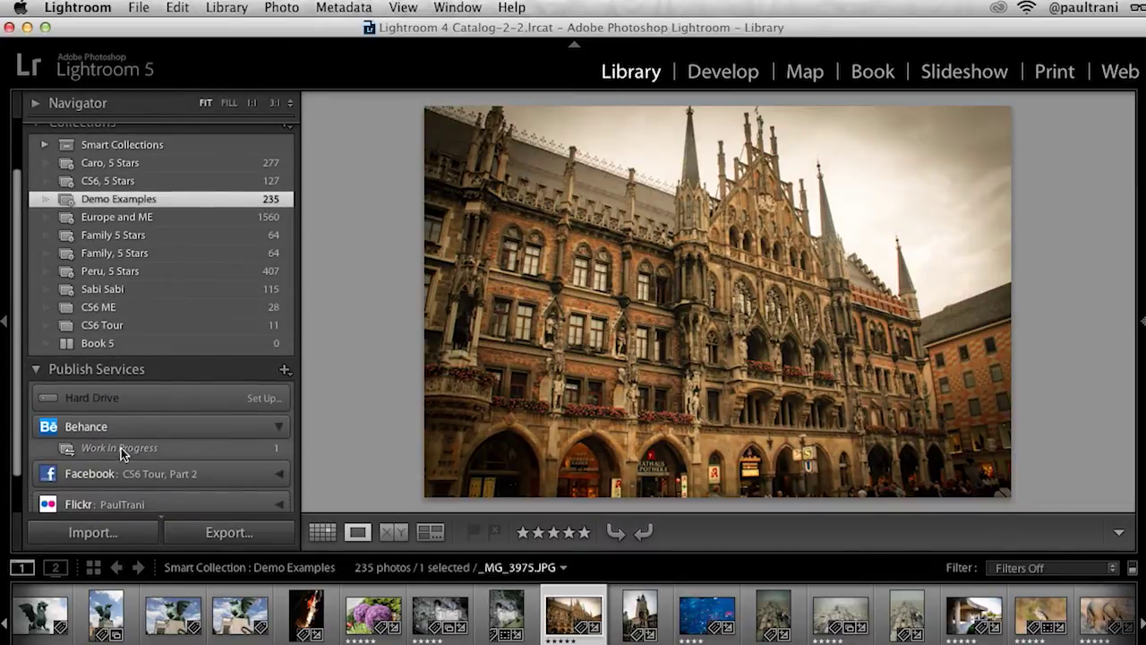
left_click(557, 297)
left_click(544, 297)
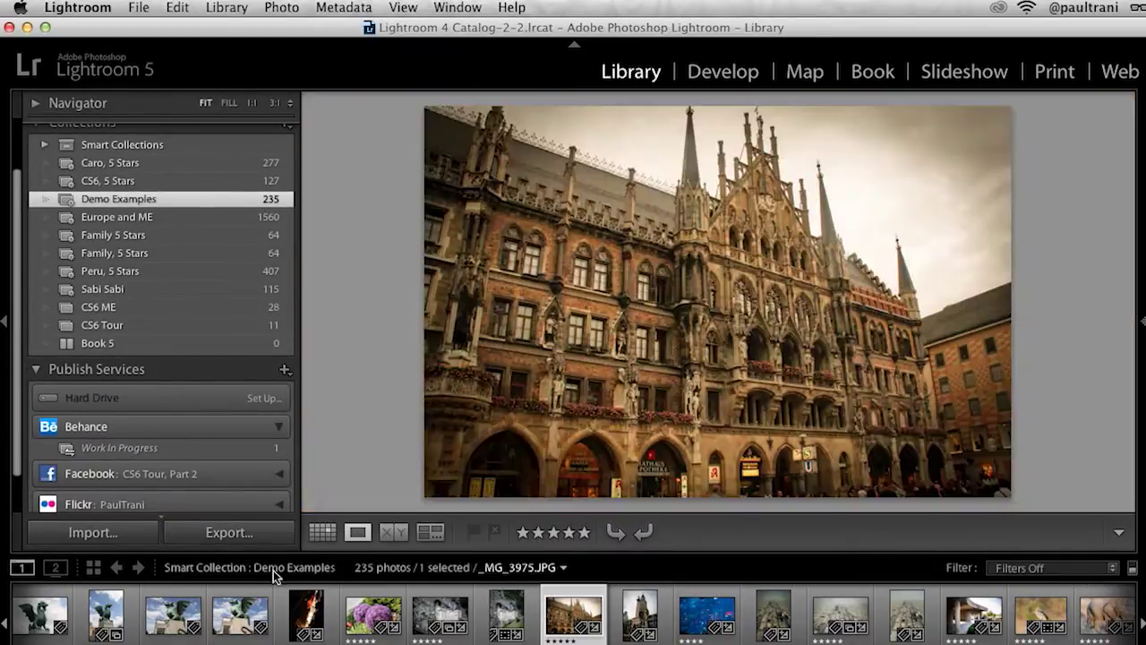
left_click(322, 532)
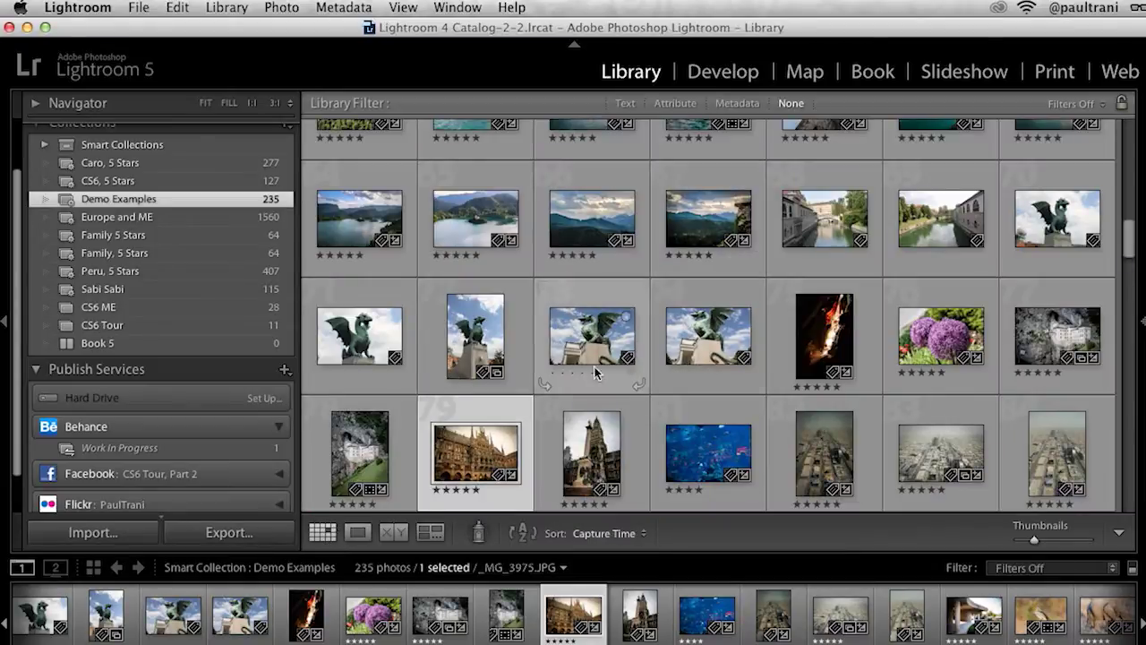
left_click_drag(466, 447, 110, 445)
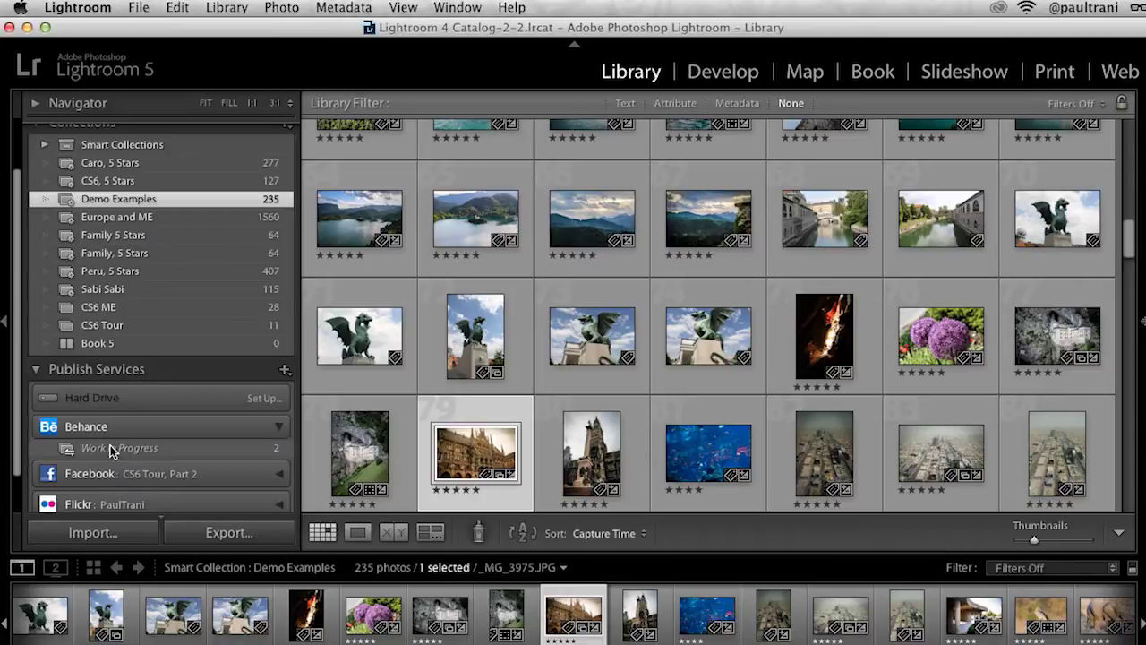
Select the Work In Progress collection and publish the new photo to Behance
double_click(110, 445)
left_click(683, 239)
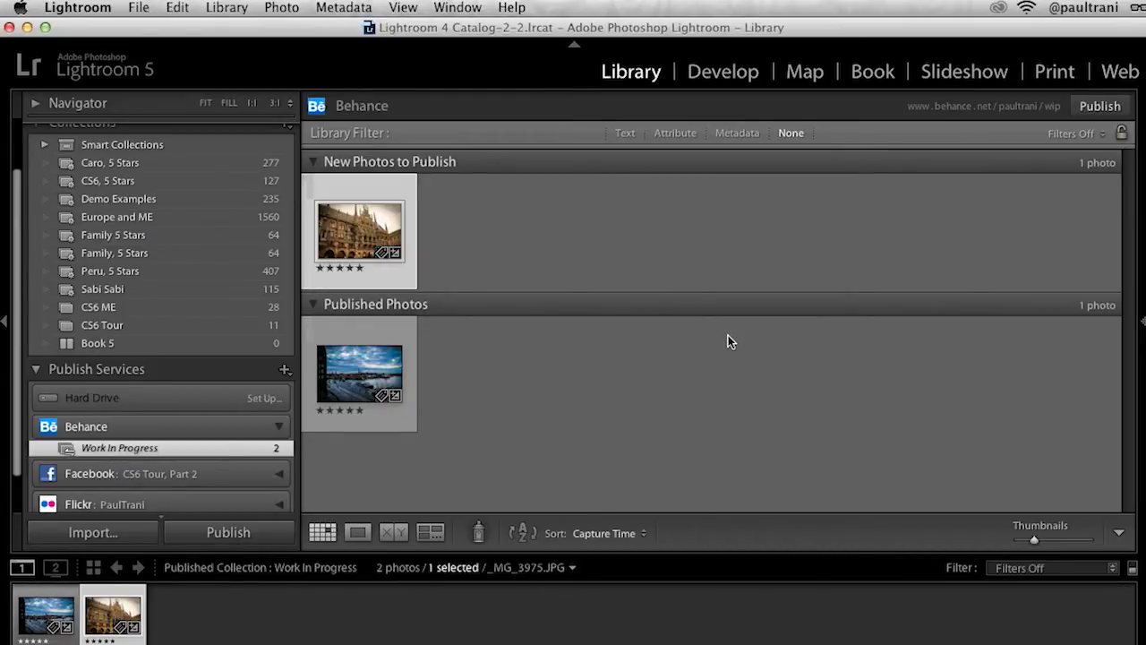
left_click(1100, 107)
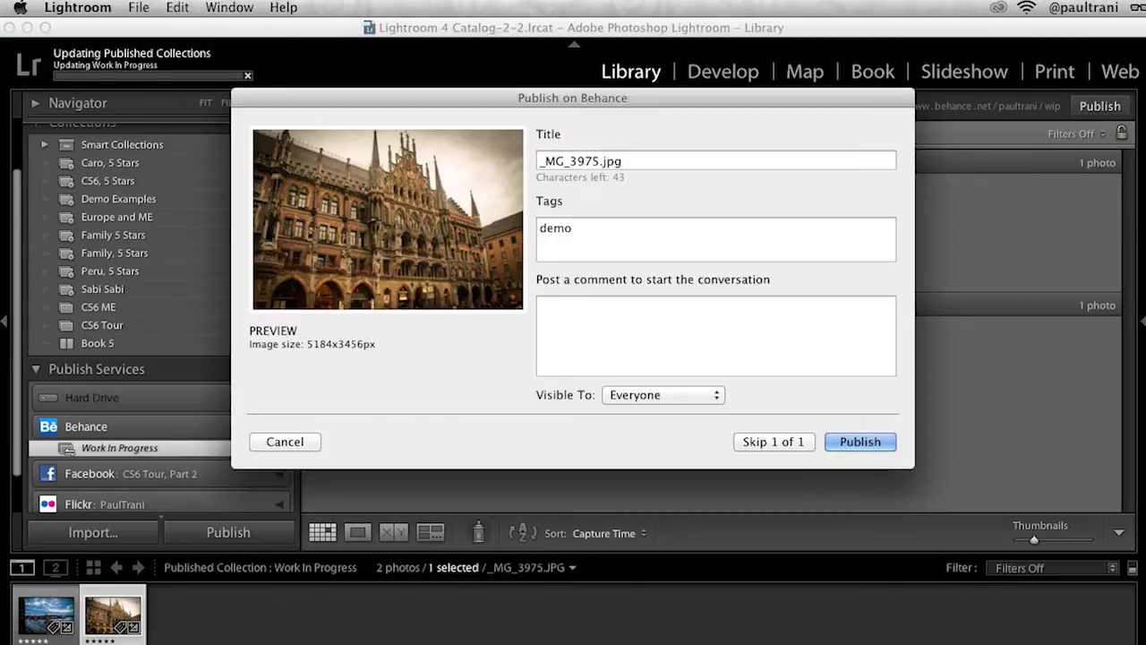
Enter title 'Berlin, Germany', tags 'Berlin, Lightroom' and comment 'What do you think?'
left_click(662, 159)
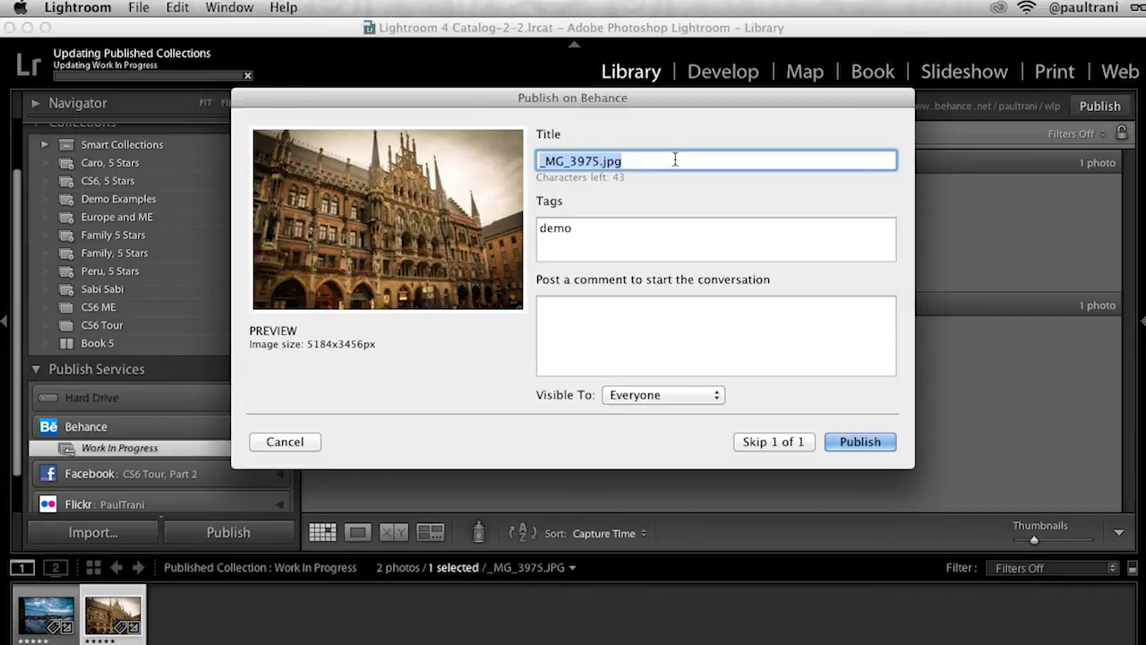
type("Ber")
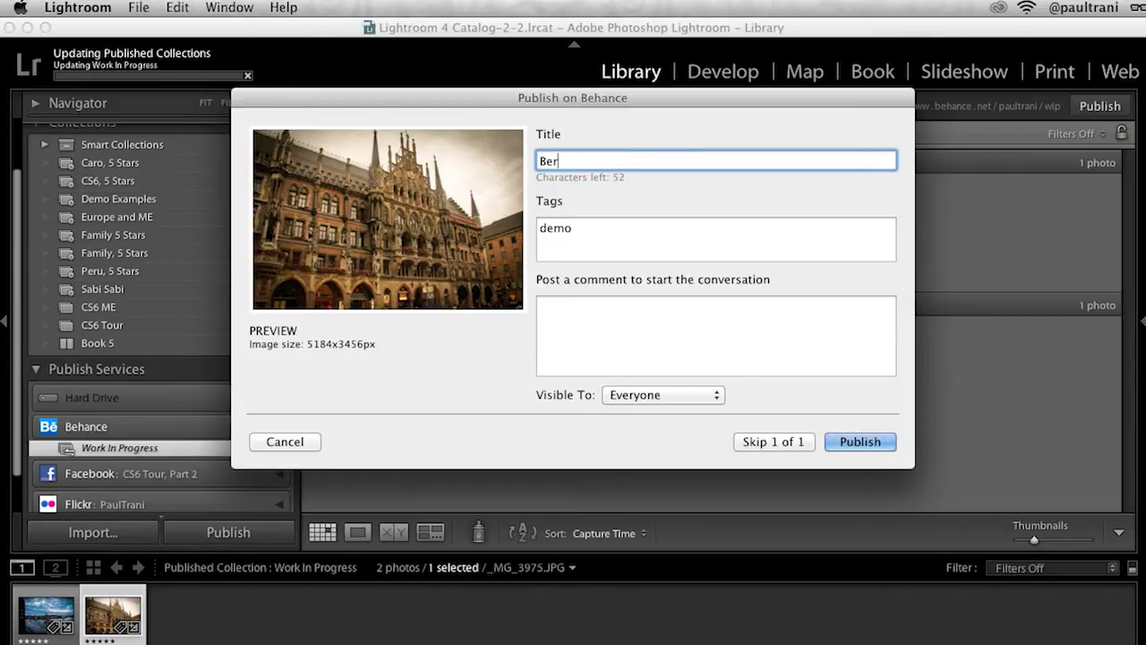
type("lin, Germany")
key("Tab")
type("Berlin, Lightroo")
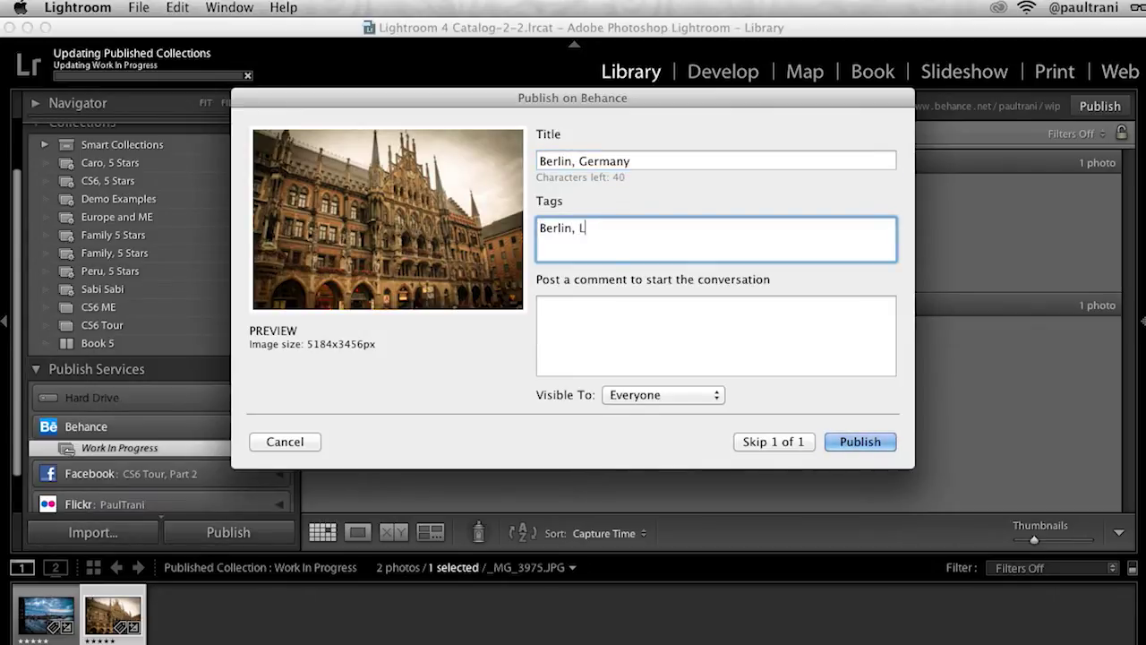
type("m")
key("Tab")
type("What do you think?")
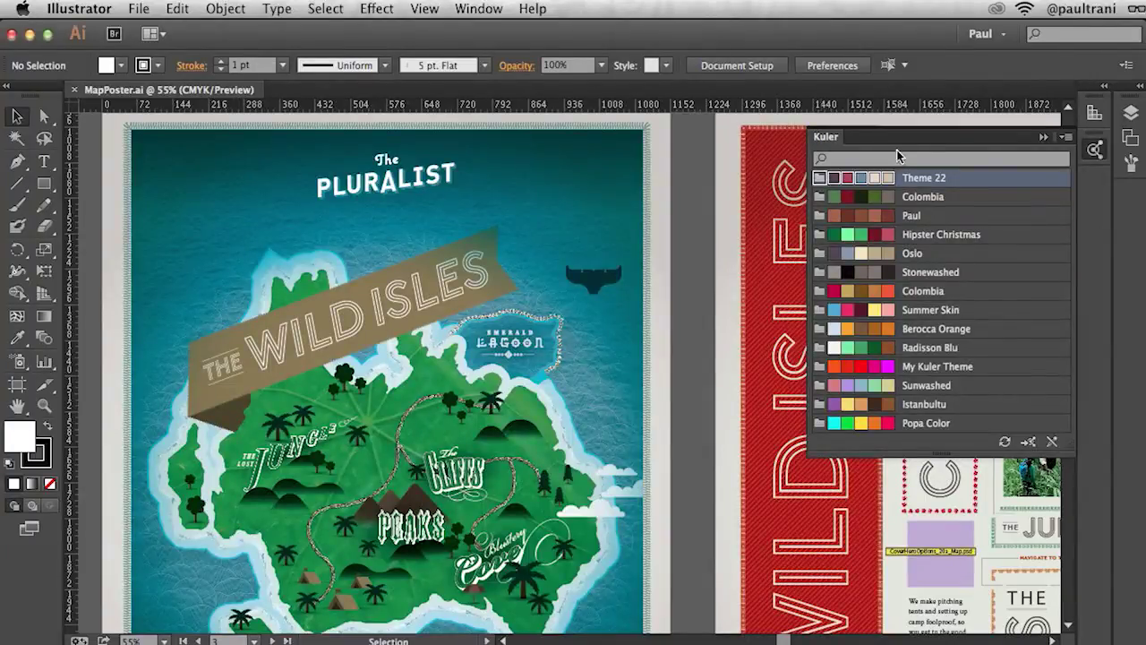
Collapse the Kuler panel, zoom in on the PEAKS lettering and select it
left_click(1039, 139)
left_click(44, 405)
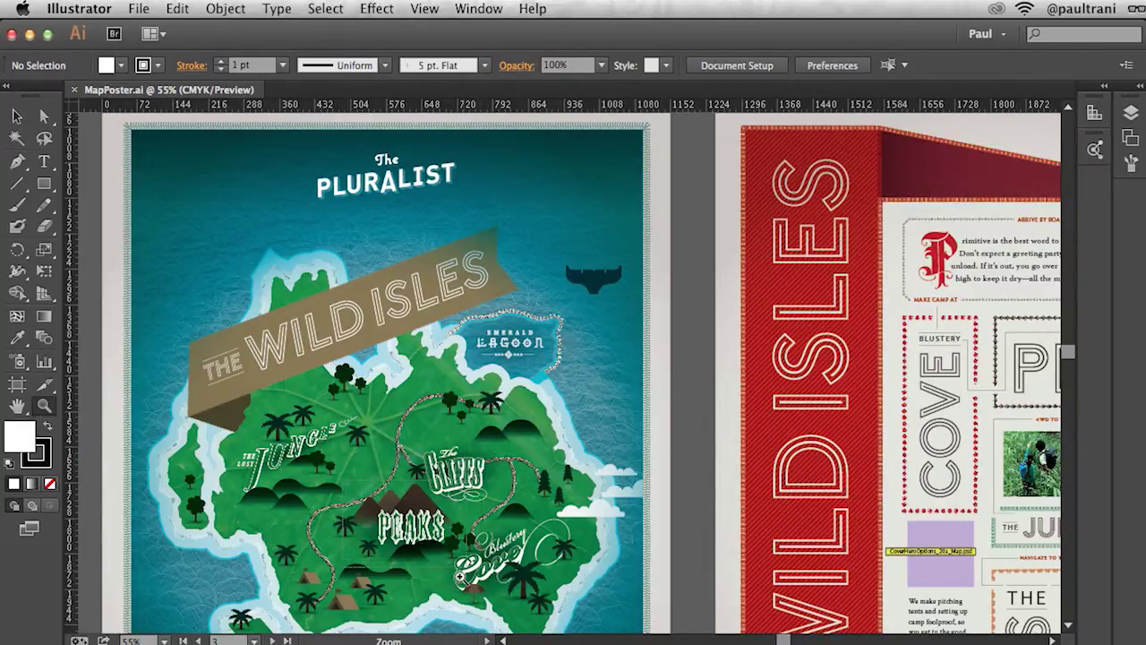
left_click_drag(466, 588, 465, 589)
left_click(17, 116)
left_click(475, 372)
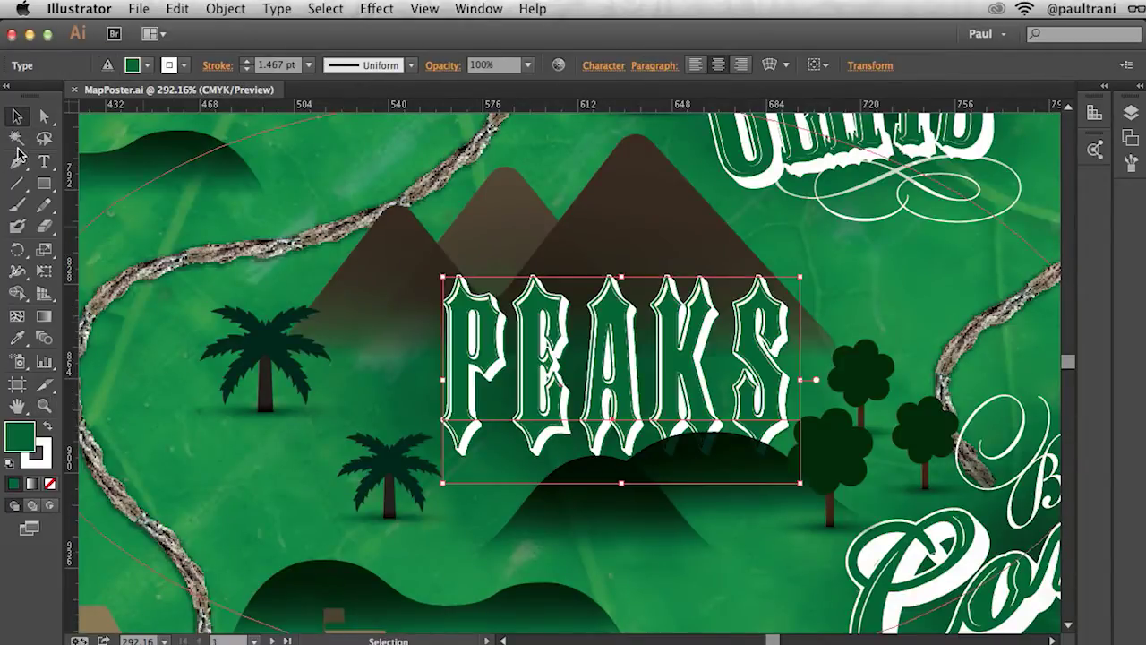
With Touch Type, lower the P below the baseline and rotate the E about 3.66°
left_click_drag(44, 165, 190, 297)
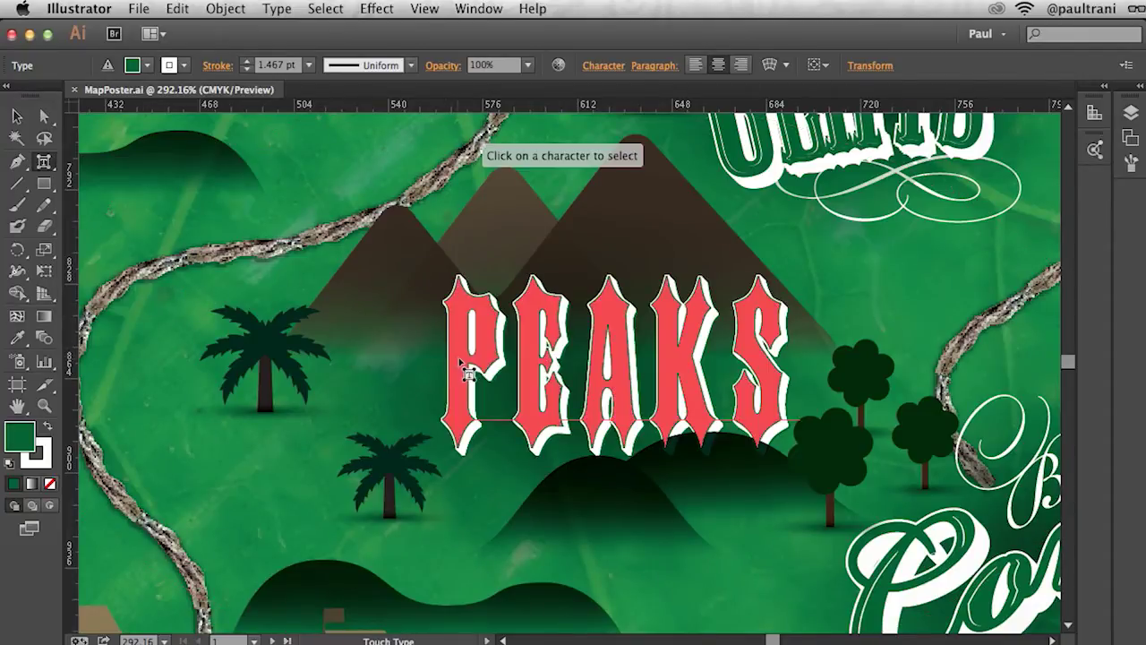
left_click_drag(465, 372, 461, 423)
left_click(540, 380)
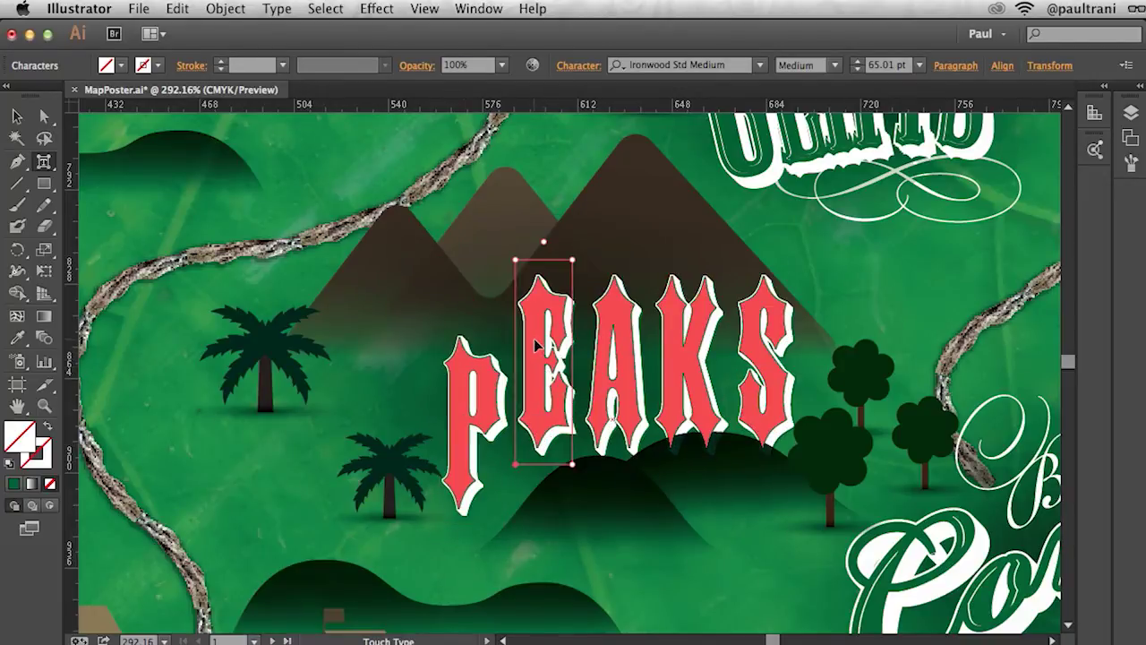
mouse_move(542, 243)
left_mouse_down()
mouse_move(532, 238)
mouse_move(528, 251)
left_mouse_up()
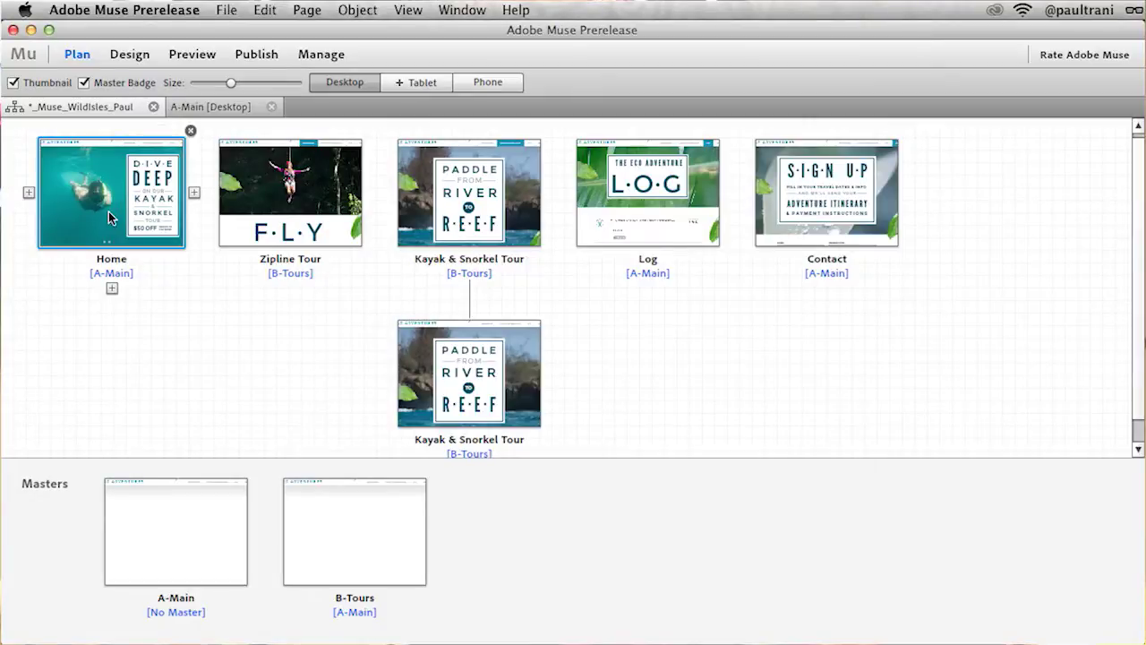
Open the Home page design and select the jumping-people photo frame
double_click(108, 216)
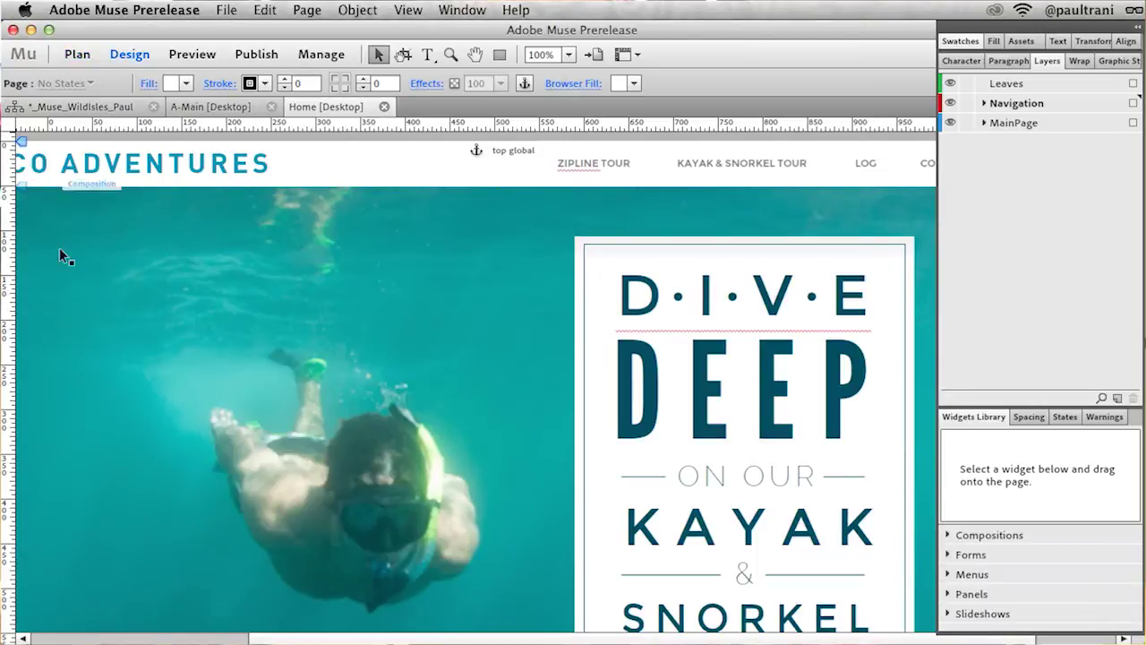
left_click_drag(288, 640, 254, 640)
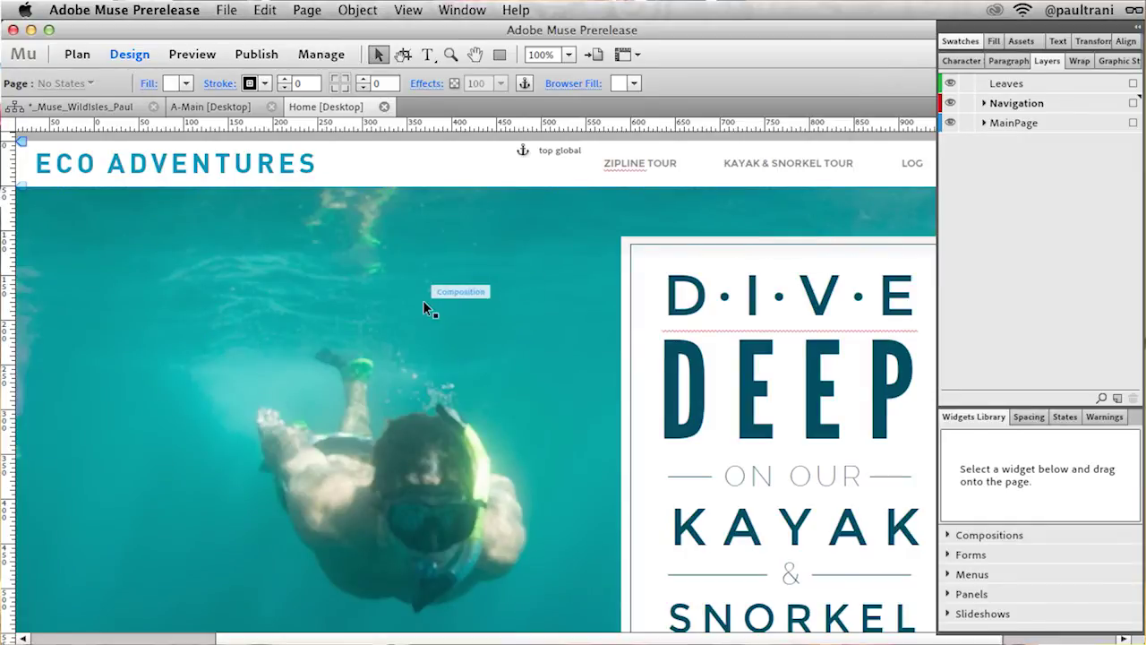
scroll(425, 304, "down", 10)
scroll(425, 298, "down", 2)
left_click(382, 369)
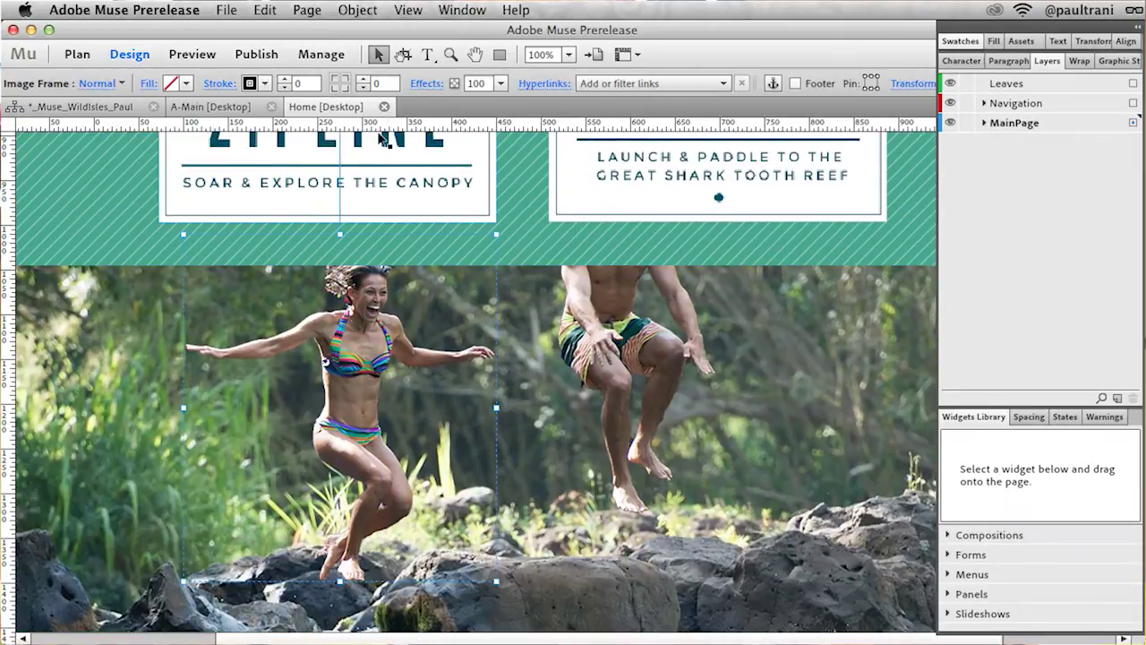
Review the photo's Scroll Motion effect settings, then preview the site
left_click(426, 84)
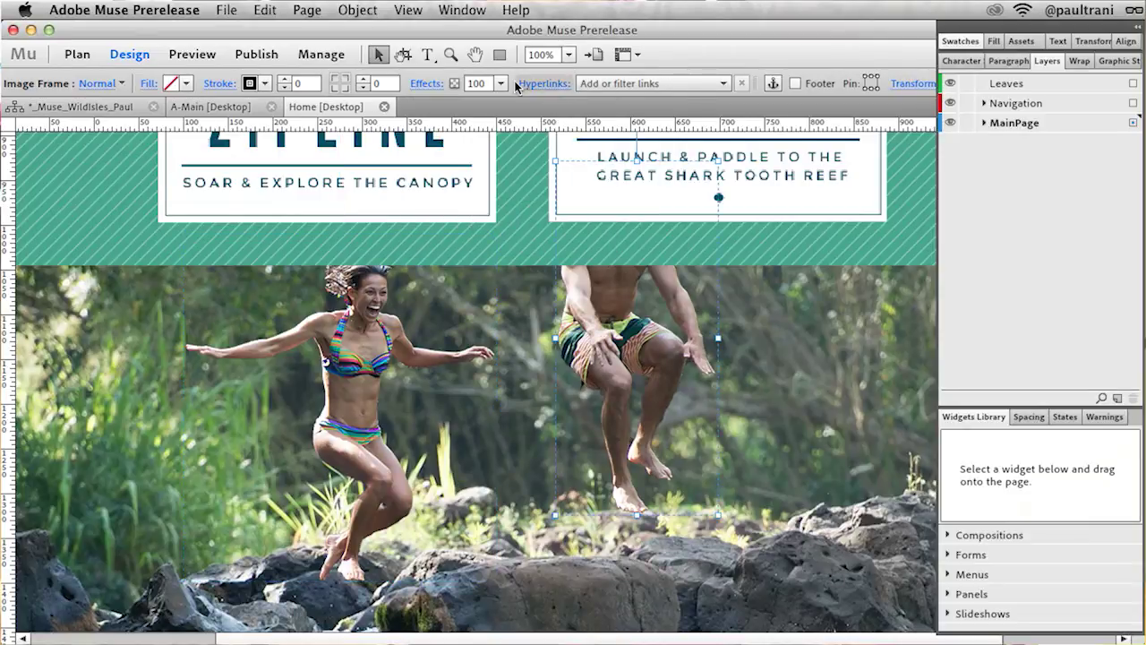
left_click(426, 83)
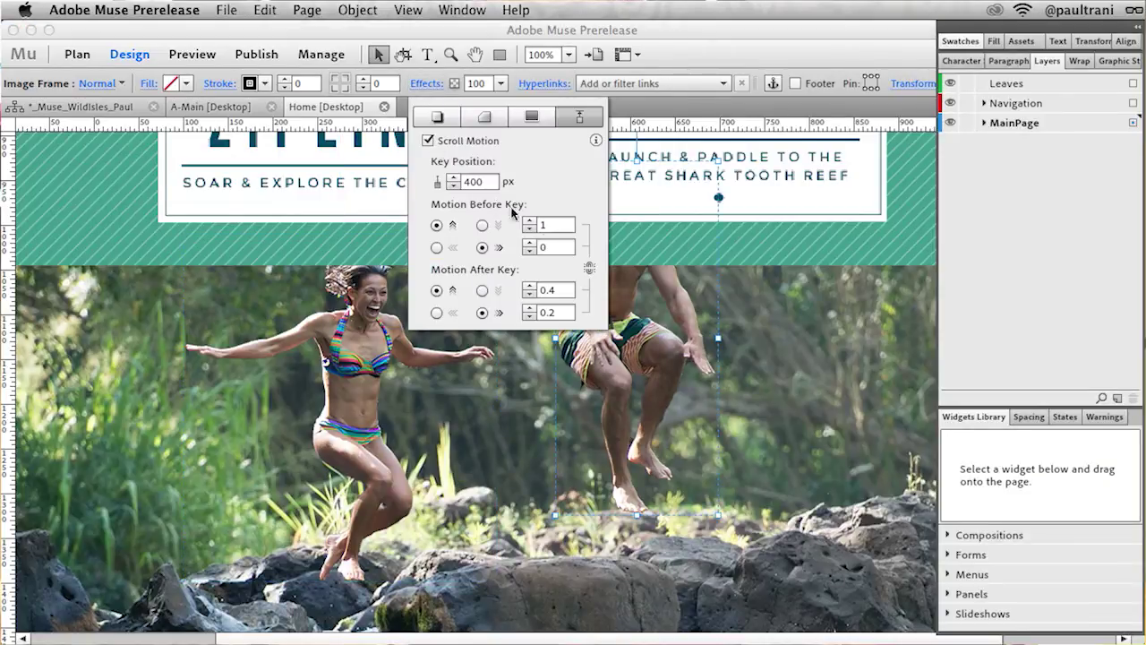
left_click(182, 56)
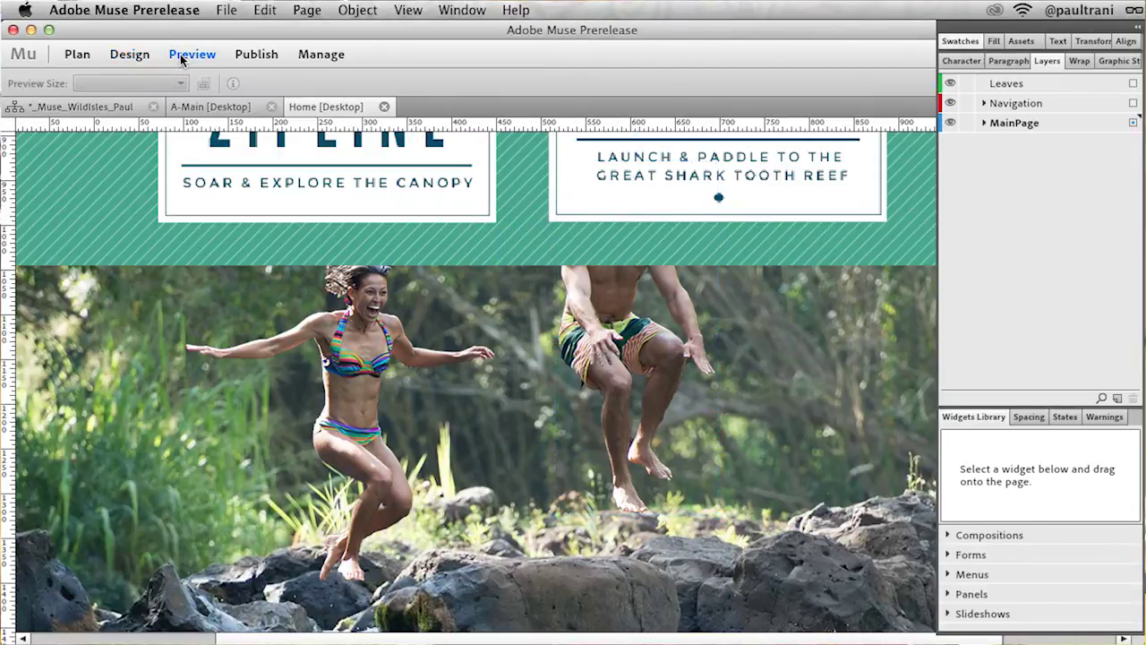
Preview the Eco Adventures home page and scroll down to the waterfall and The Eco Adventure heading
left_click(180, 54)
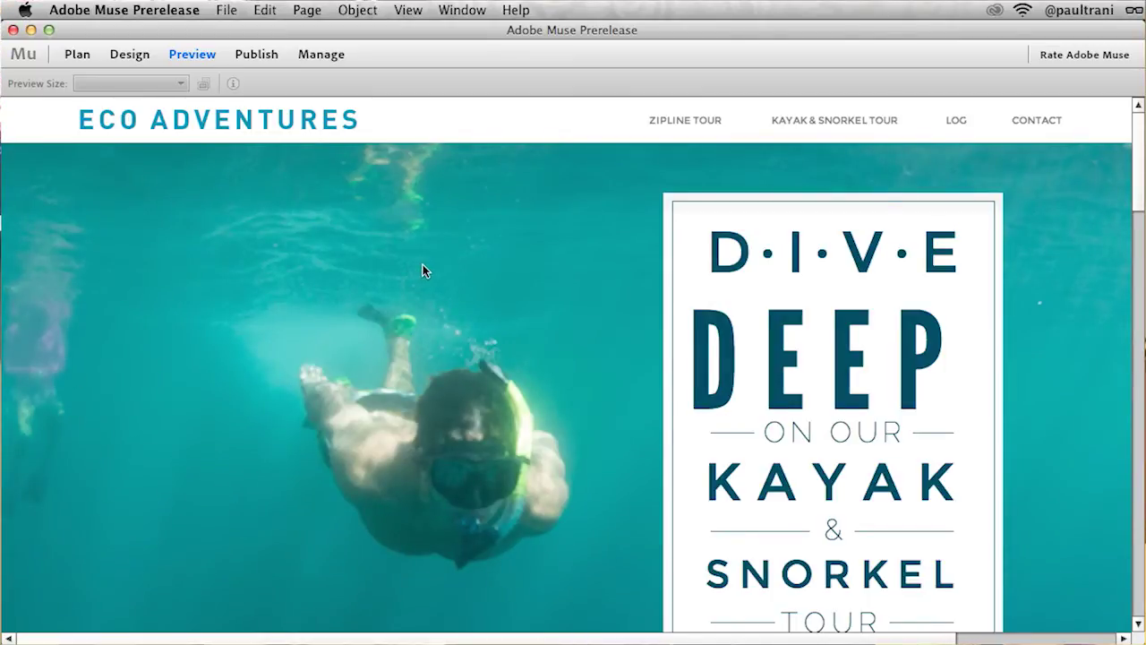
scroll(425, 269, "down", 5)
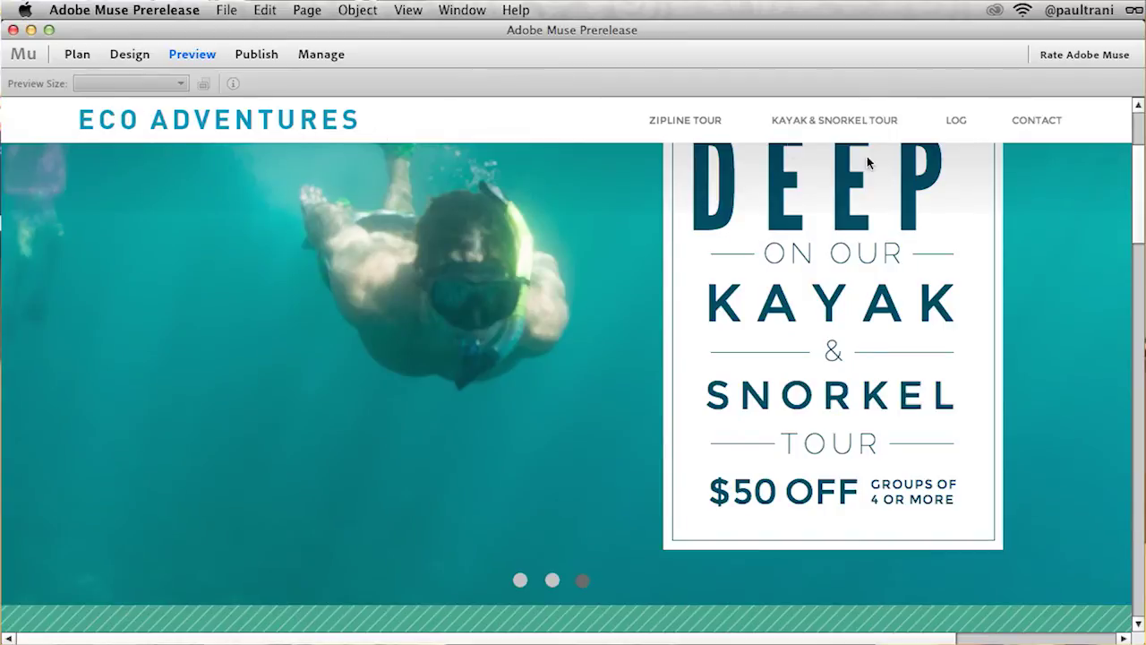
left_click_drag(1141, 180, 1142, 251)
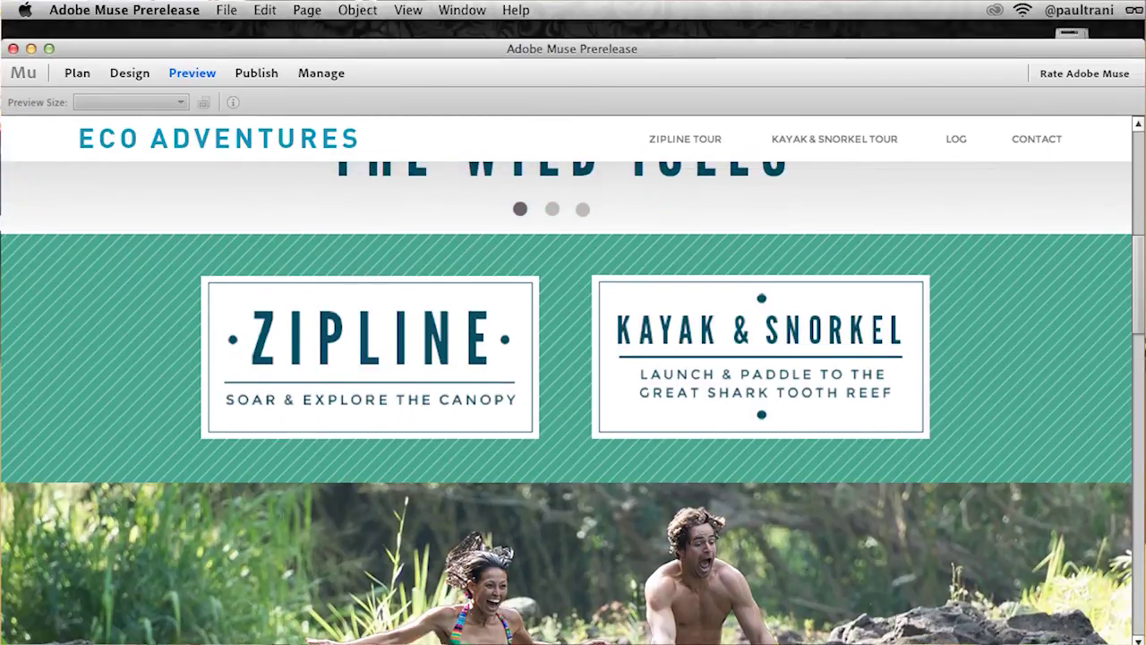
scroll(1141, 289, "down", 10)
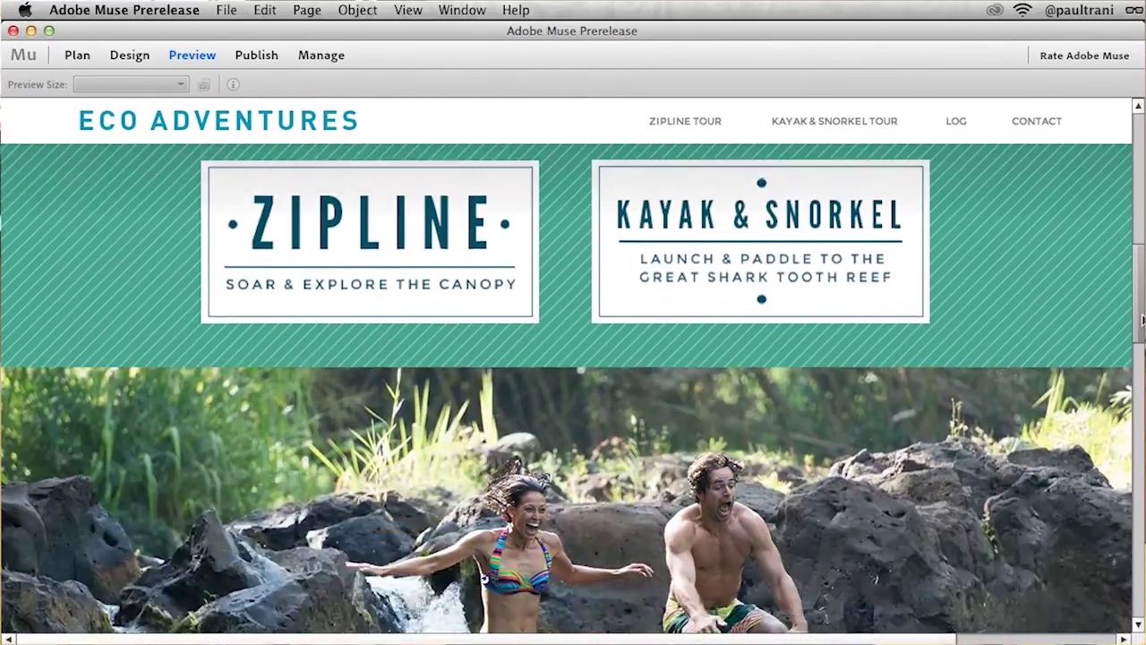
scroll(566, 367, "down", 10)
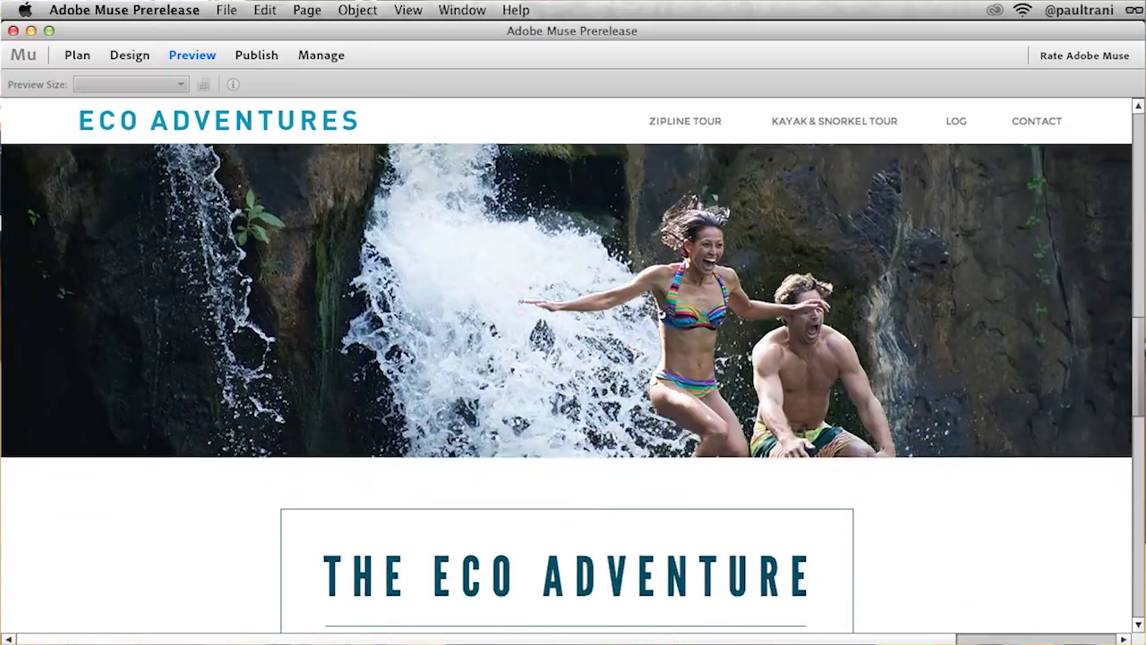